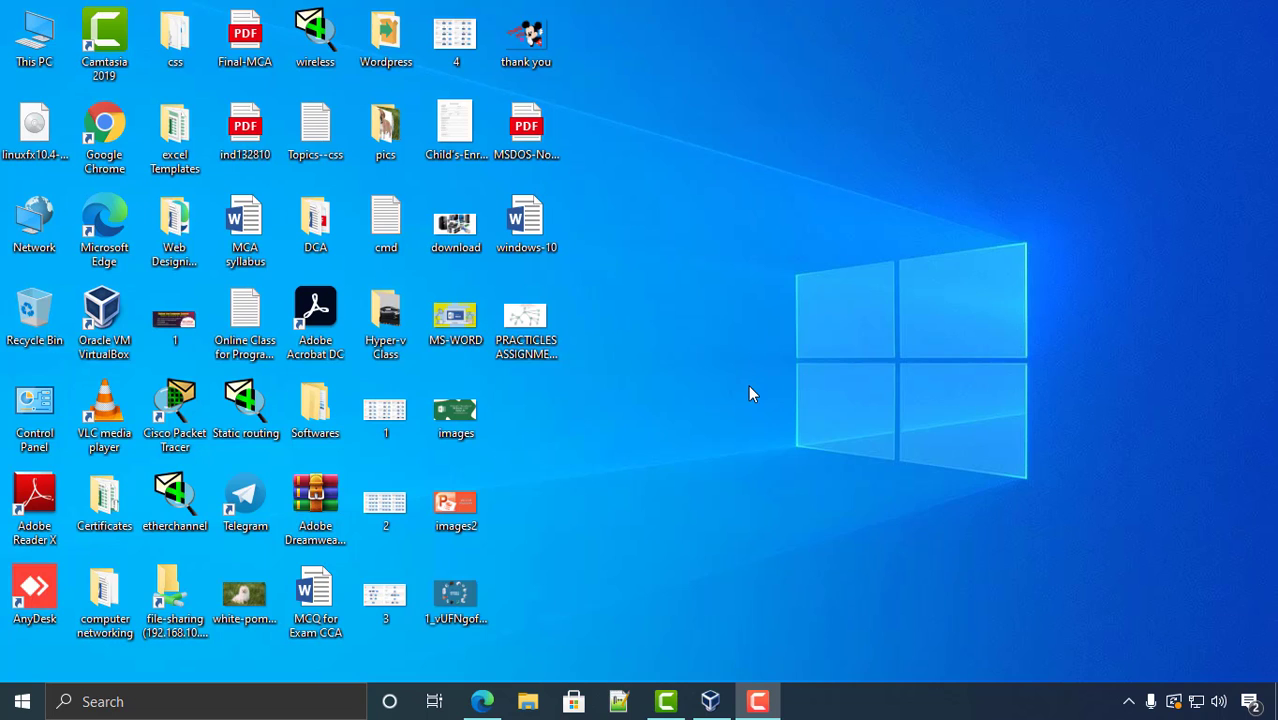
- Refresh the Windows desktop twice, opening and closing the Start menu in between
{"action": "right_click", "coordinate": [694, 268]}
{"action": "left_click", "coordinate": [729, 324]}
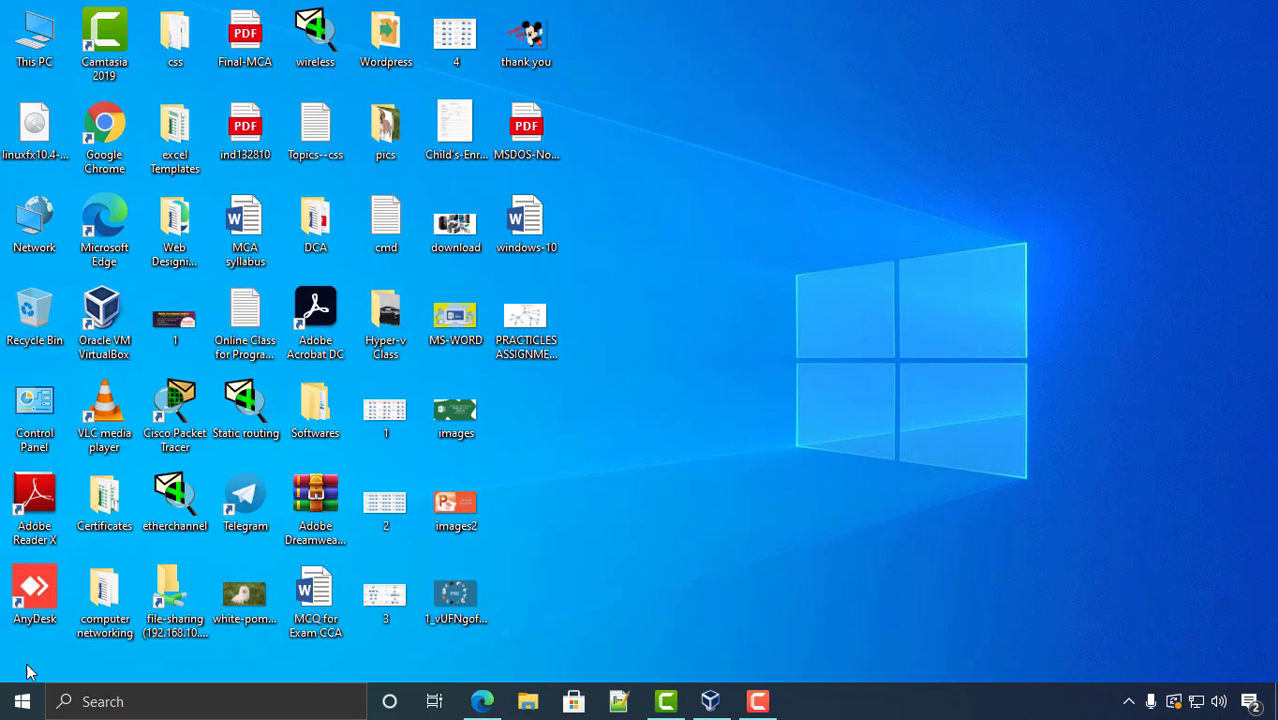
{"action": "left_click", "coordinate": [22, 701]}
{"action": "left_click", "coordinate": [810, 310]}
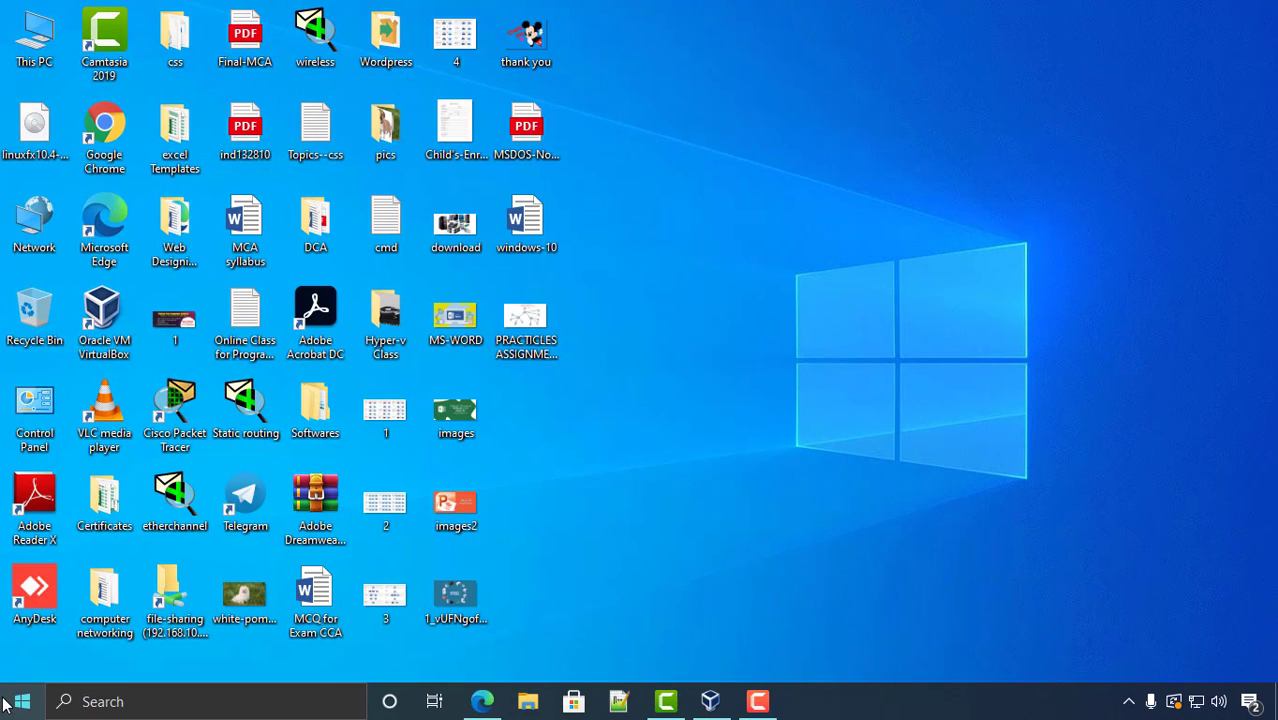
{"action": "left_click", "coordinate": [22, 701]}
{"action": "left_click", "coordinate": [844, 336]}
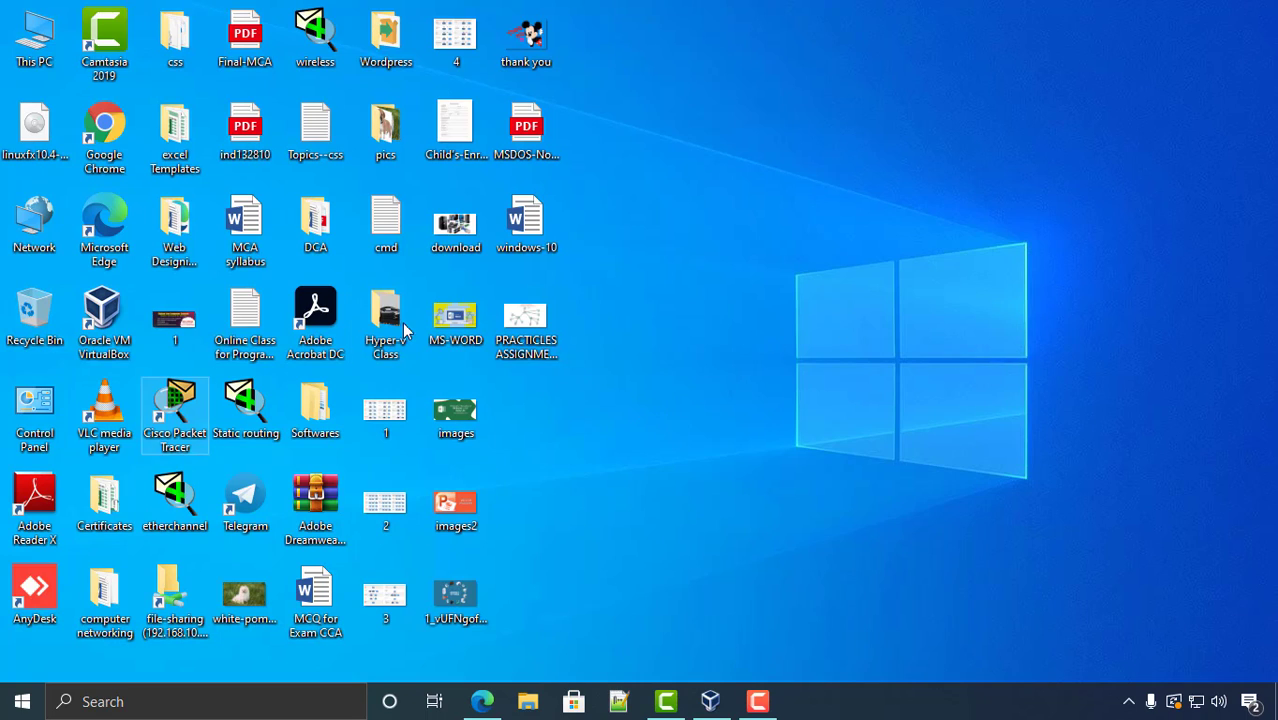
{"action": "right_click", "coordinate": [683, 221]}
{"action": "left_click", "coordinate": [743, 279]}
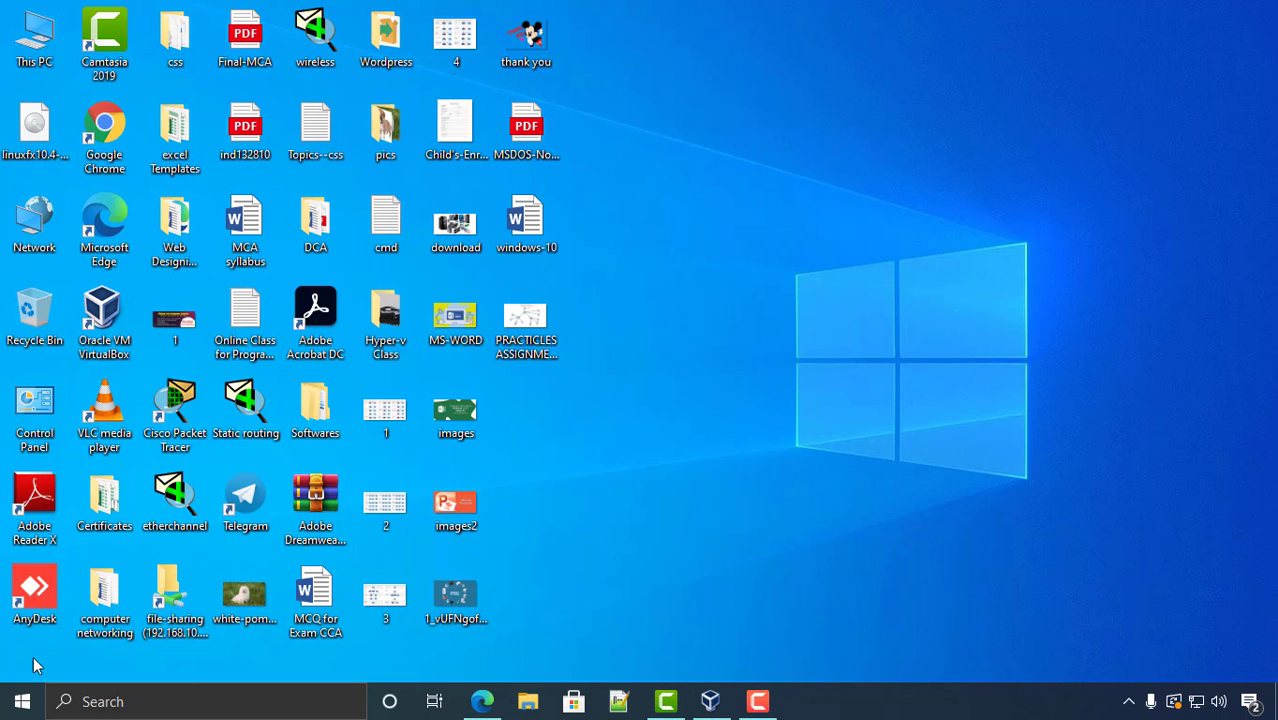
- Close the Start menu and select the linuxfx disc image and the VirtualBox shortcut
{"action": "left_click", "coordinate": [22, 704]}
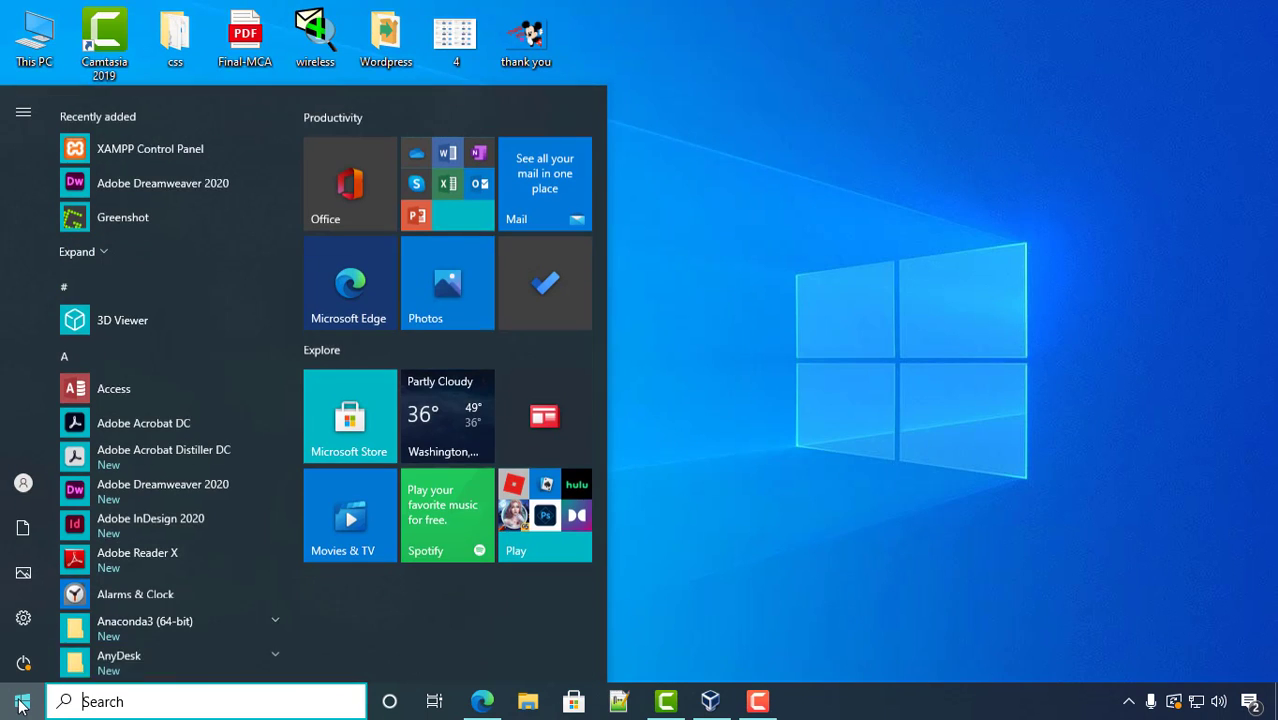
{"action": "left_click", "coordinate": [868, 277]}
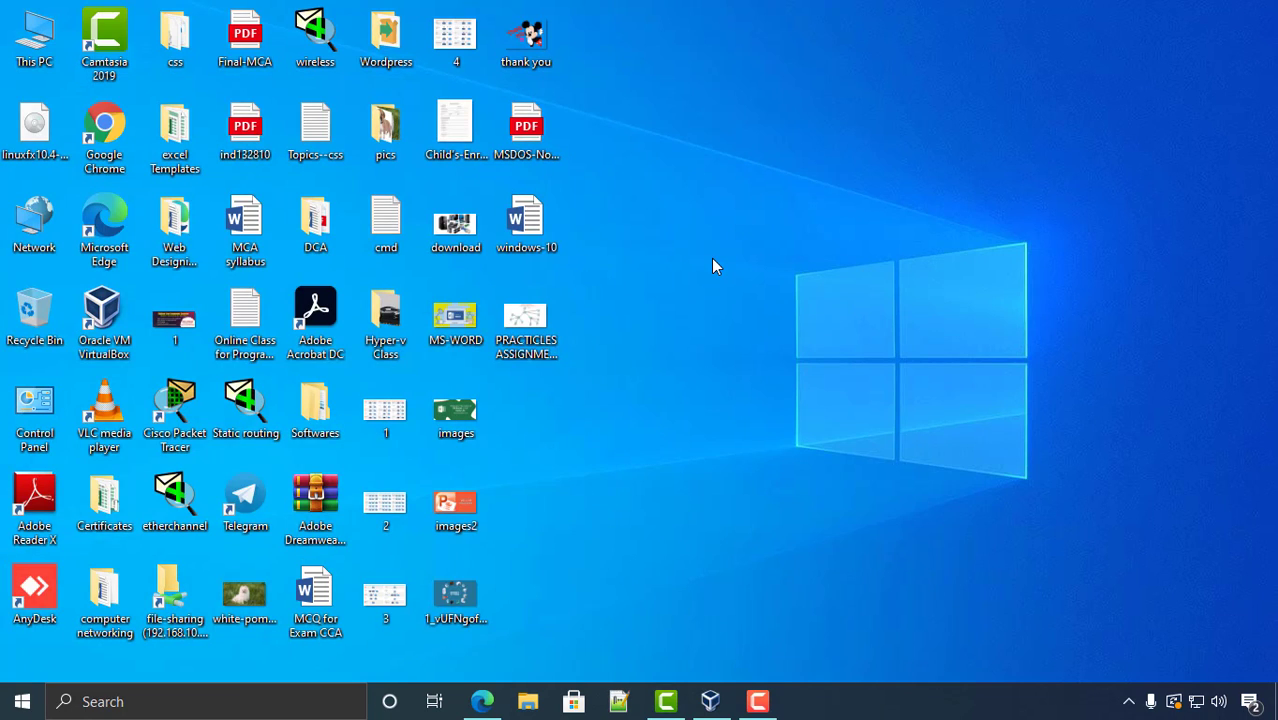
{"action": "left_click", "coordinate": [52, 155]}
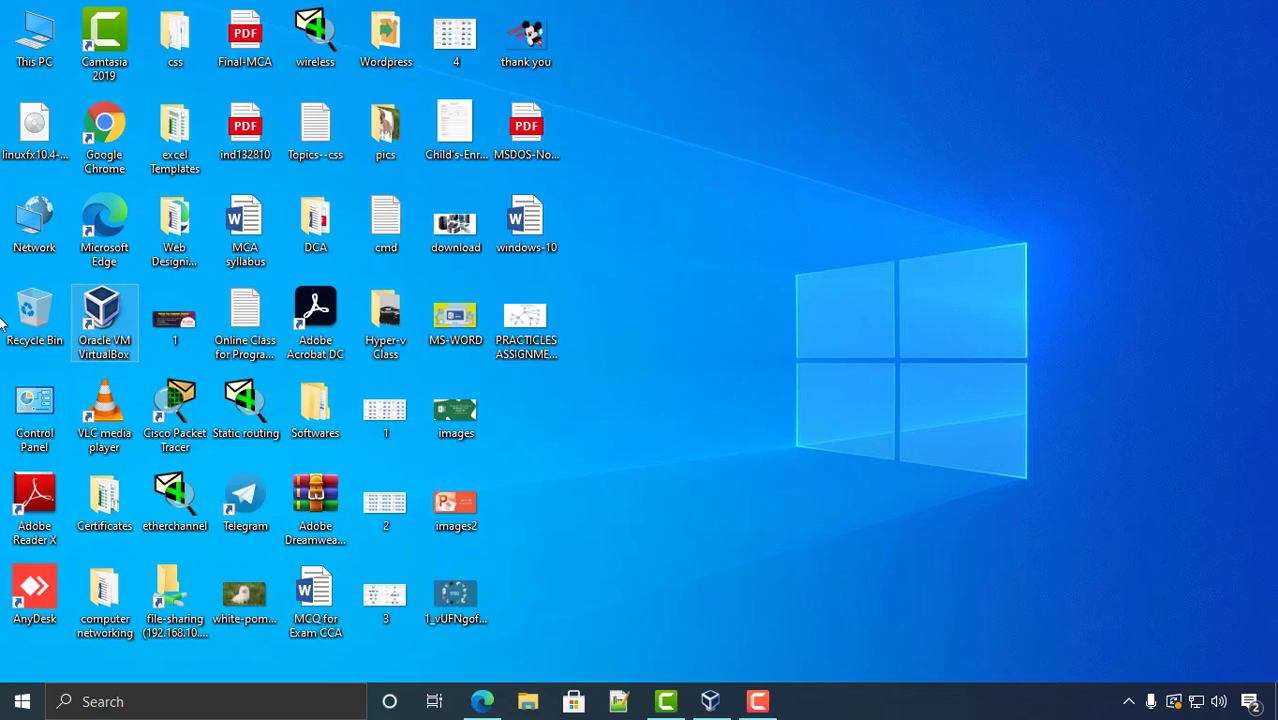
{"action": "left_click", "coordinate": [108, 322]}
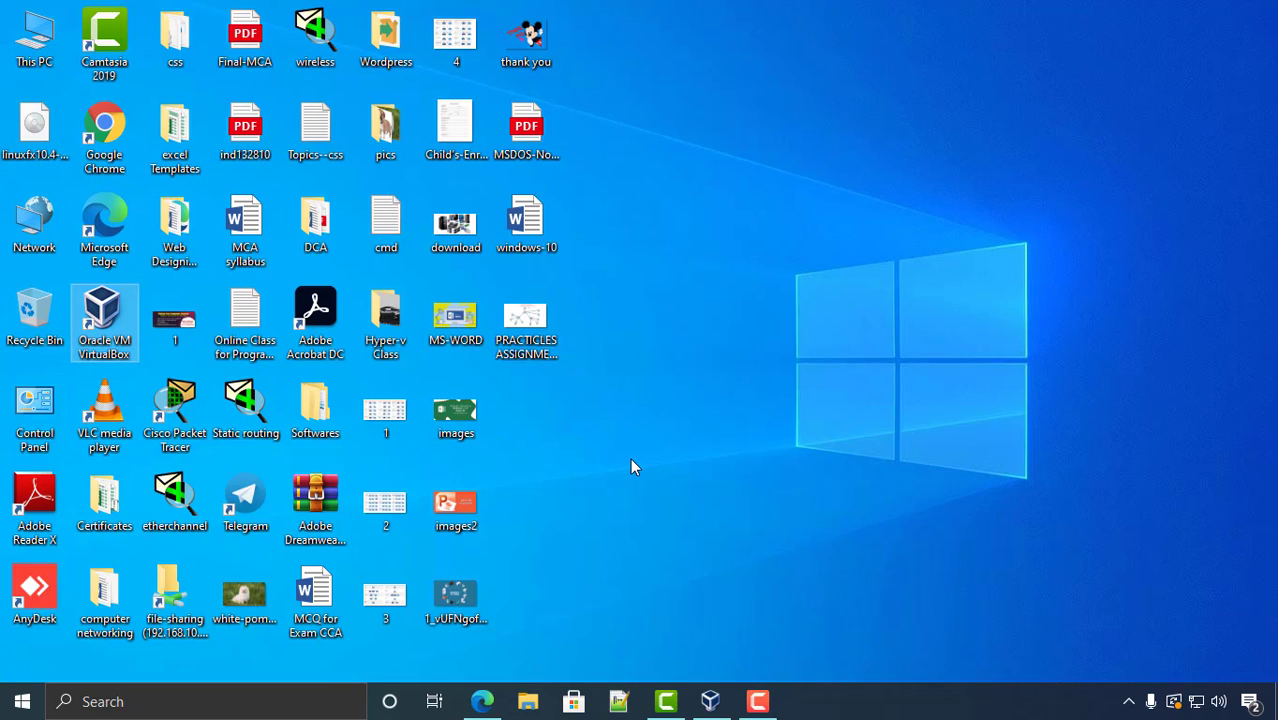
- Refresh the desktop twice from its right-click menu
{"action": "right_click", "coordinate": [614, 407]}
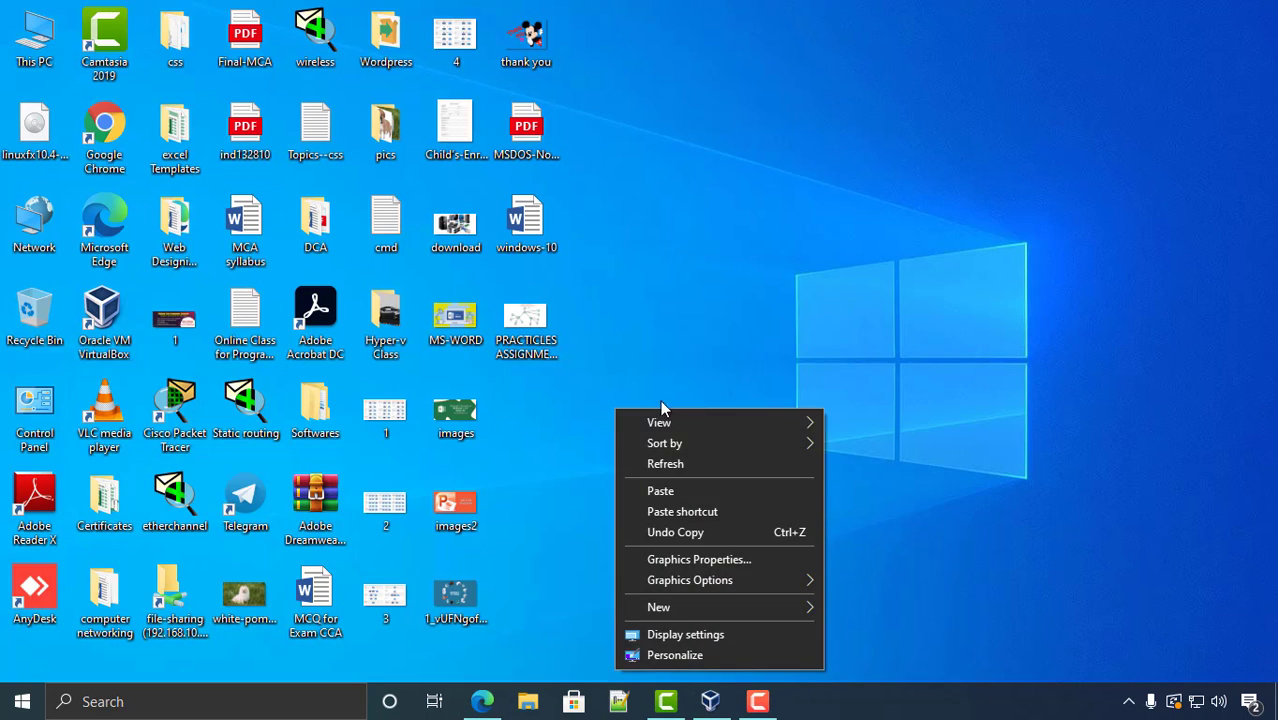
{"action": "left_click", "coordinate": [676, 463]}
{"action": "right_click", "coordinate": [712, 303]}
{"action": "left_click", "coordinate": [767, 352]}
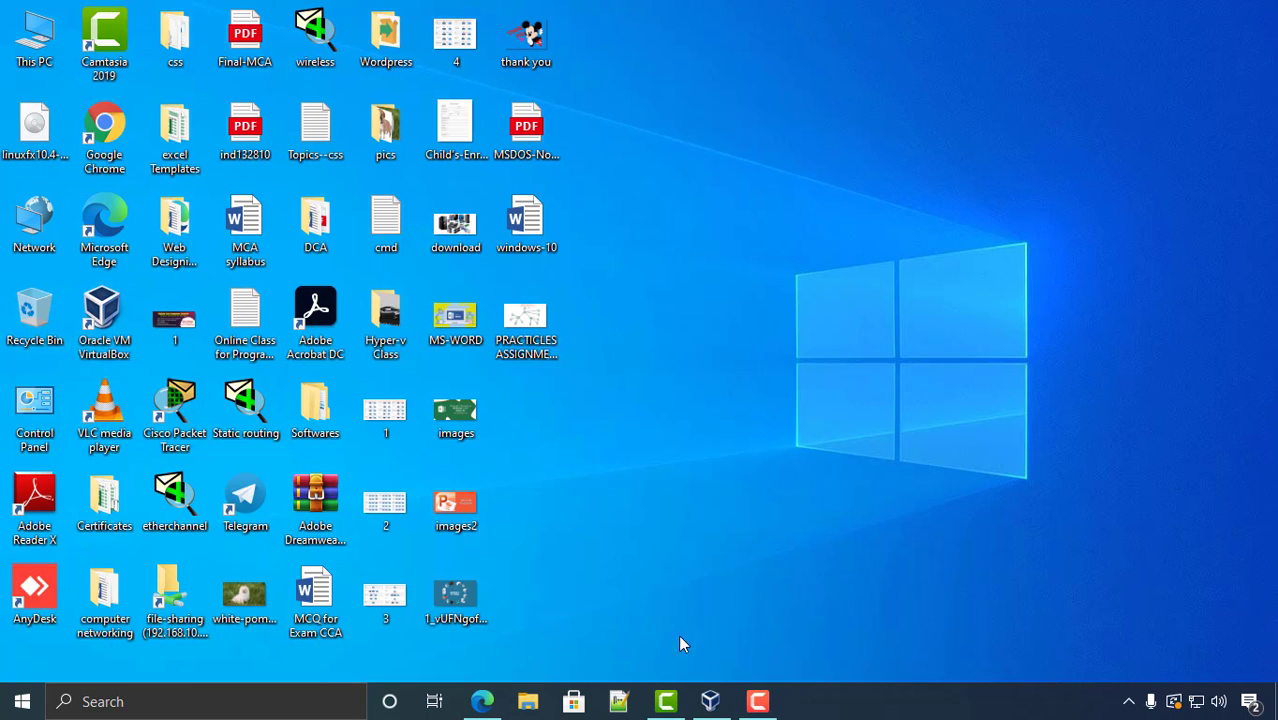
- Launch the Oracle VM VirtualBox Manager and reposition its window
{"action": "left_click", "coordinate": [710, 700]}
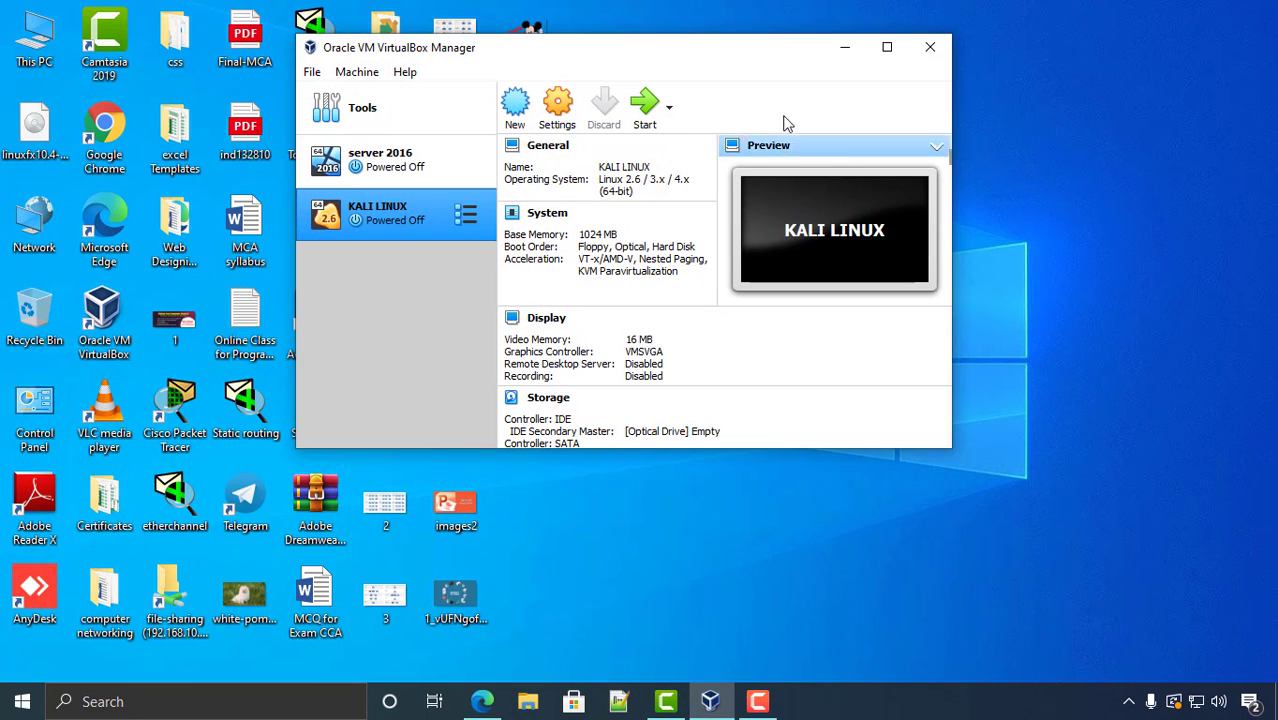
{"action": "left_click_drag", "start_coordinate": [705, 63], "coordinate": [732, 74]}
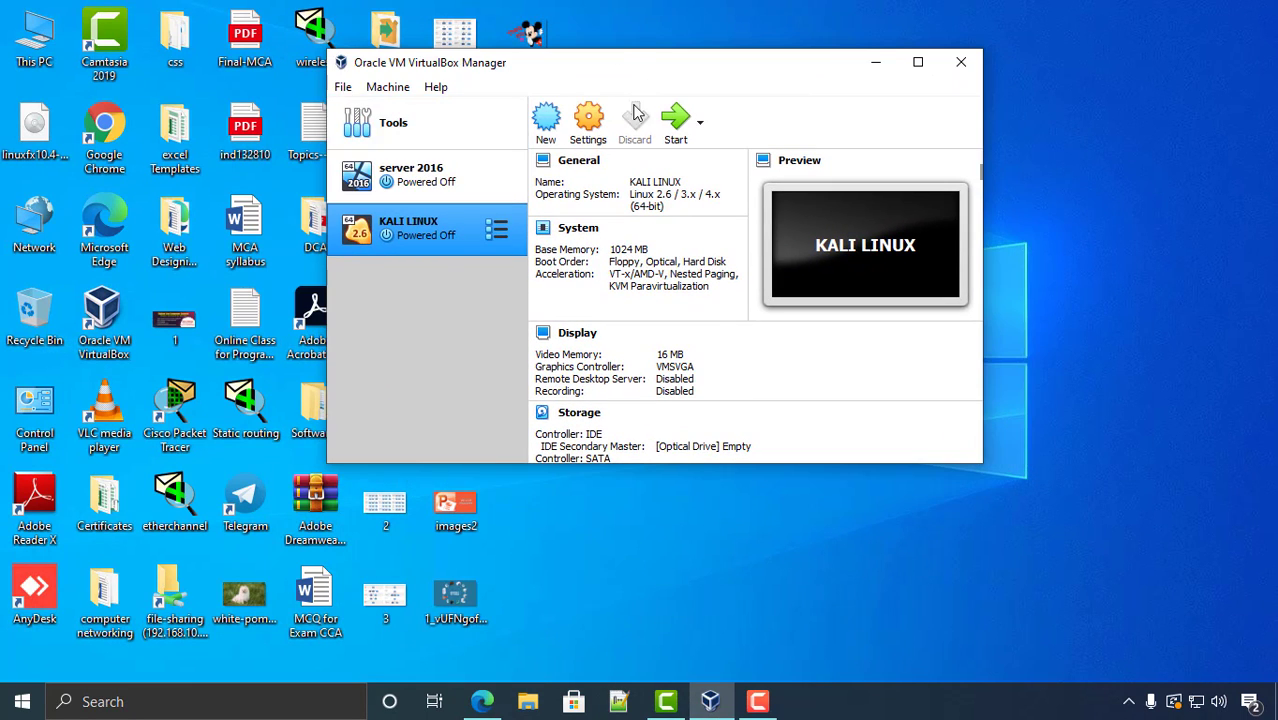
{"action": "mouse_move", "coordinate": [638, 74]}
{"action": "left_mouse_down"}
{"action": "mouse_move", "coordinate": [592, 140]}
{"action": "mouse_move", "coordinate": [633, 137]}
{"action": "mouse_move", "coordinate": [643, 88]}
{"action": "left_mouse_up"}
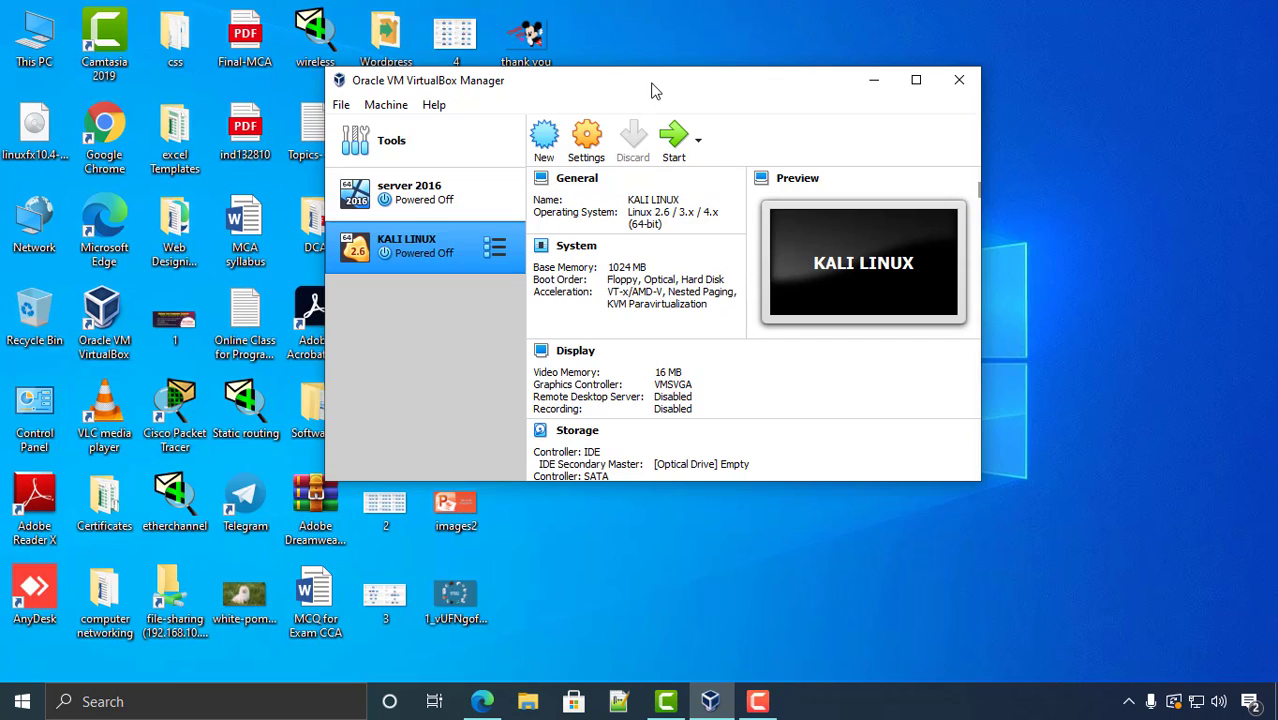
{"action": "left_click_drag", "start_coordinate": [655, 90], "coordinate": [596, 97]}
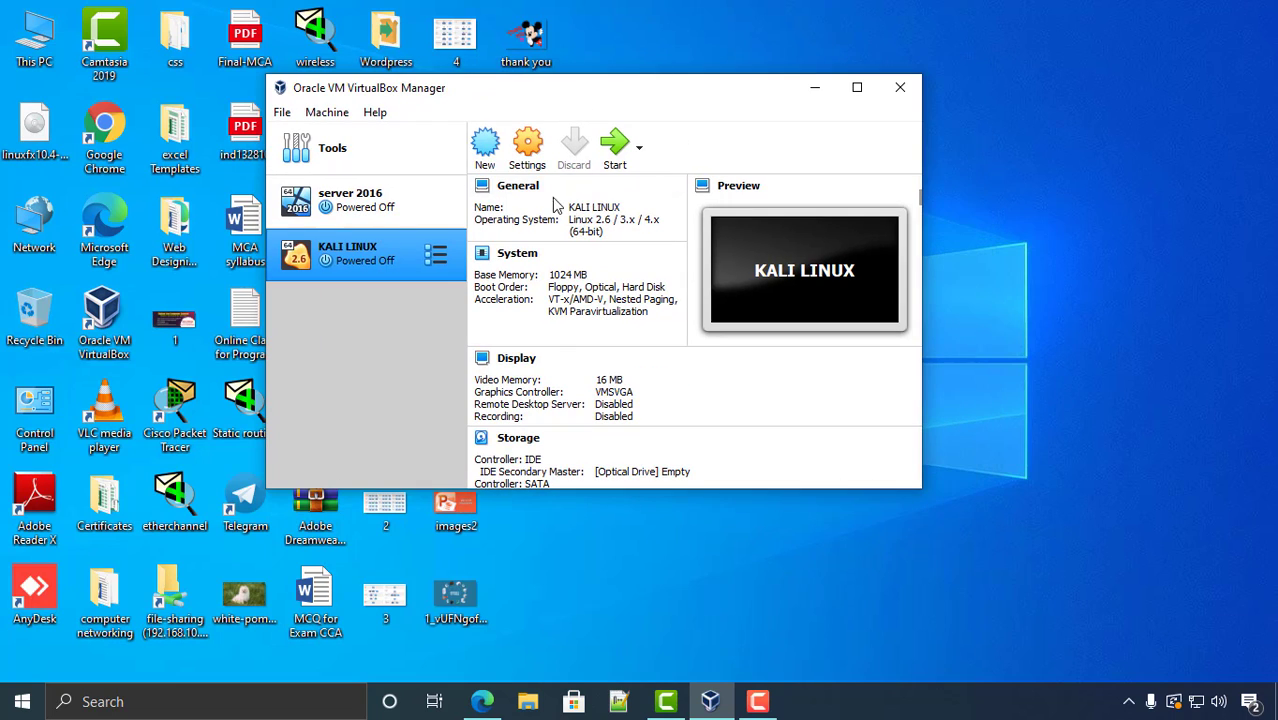
- Start a new virtual machine named linuxfx-10.4, type Linux 2.6/3.x/4.x (64-bit)
{"action": "left_click", "coordinate": [485, 148]}
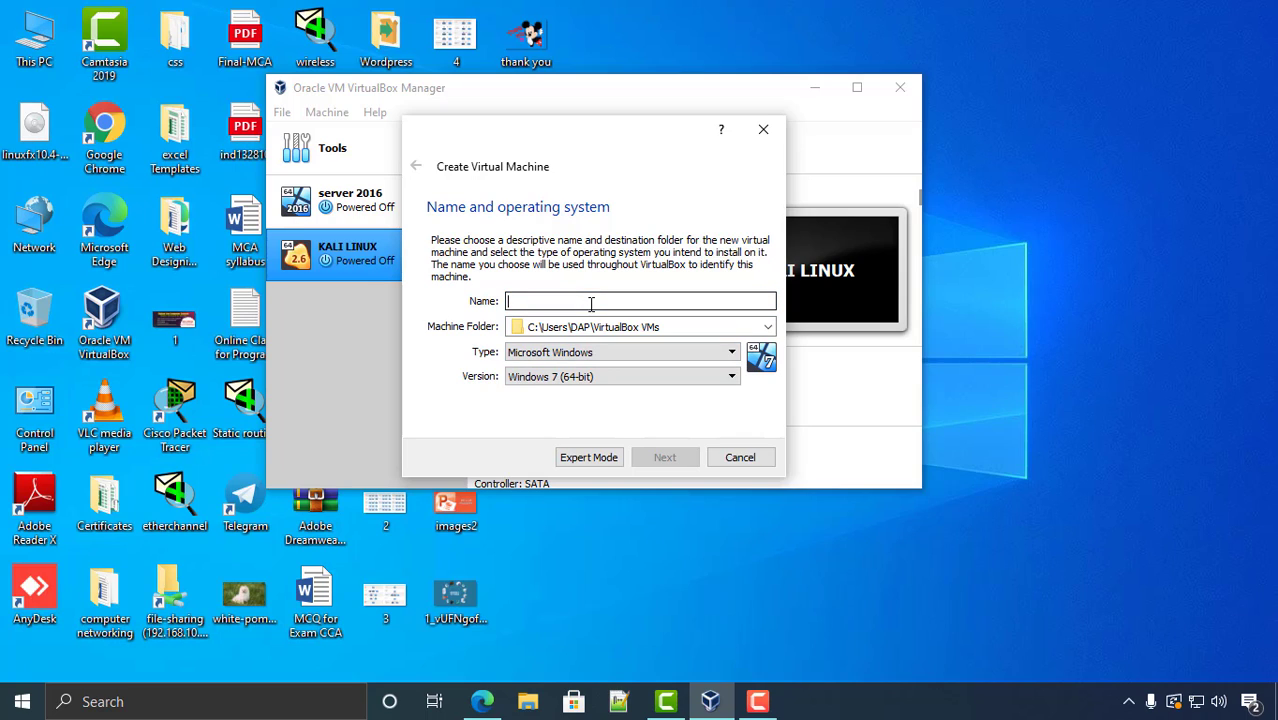
{"action": "type", "text": "linuxfx-10.4"}
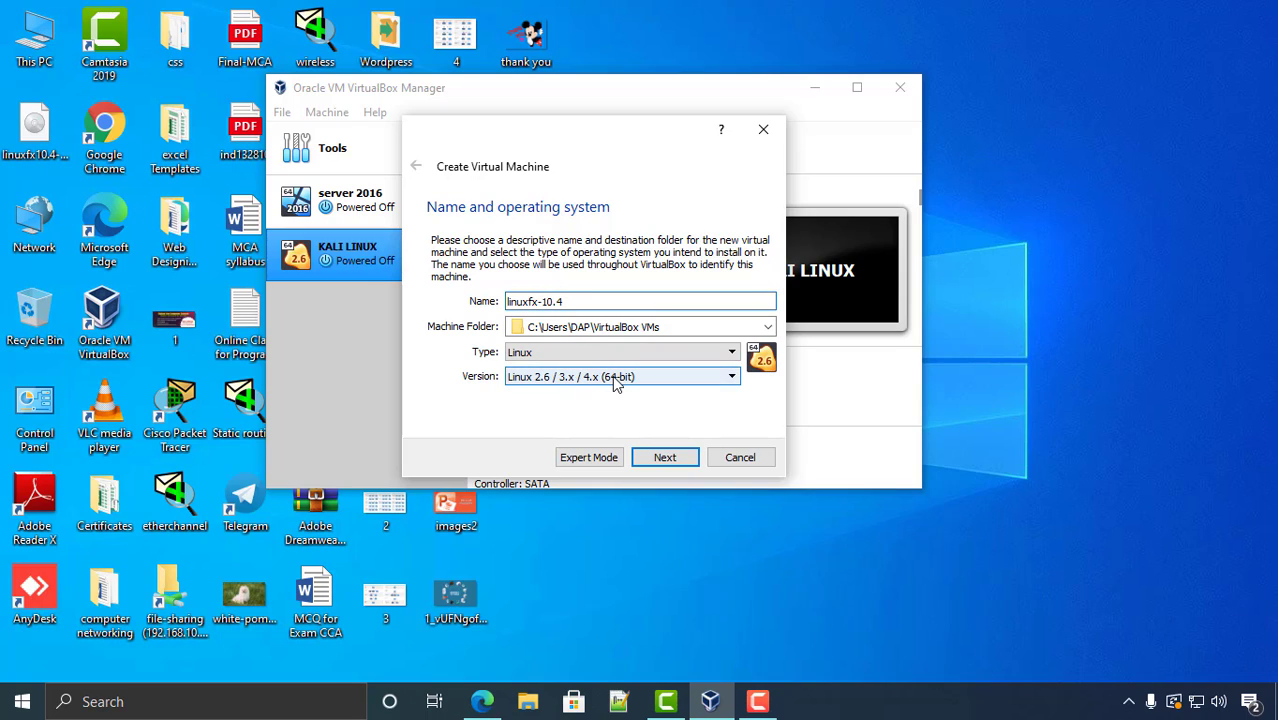
{"action": "left_click", "coordinate": [664, 462]}
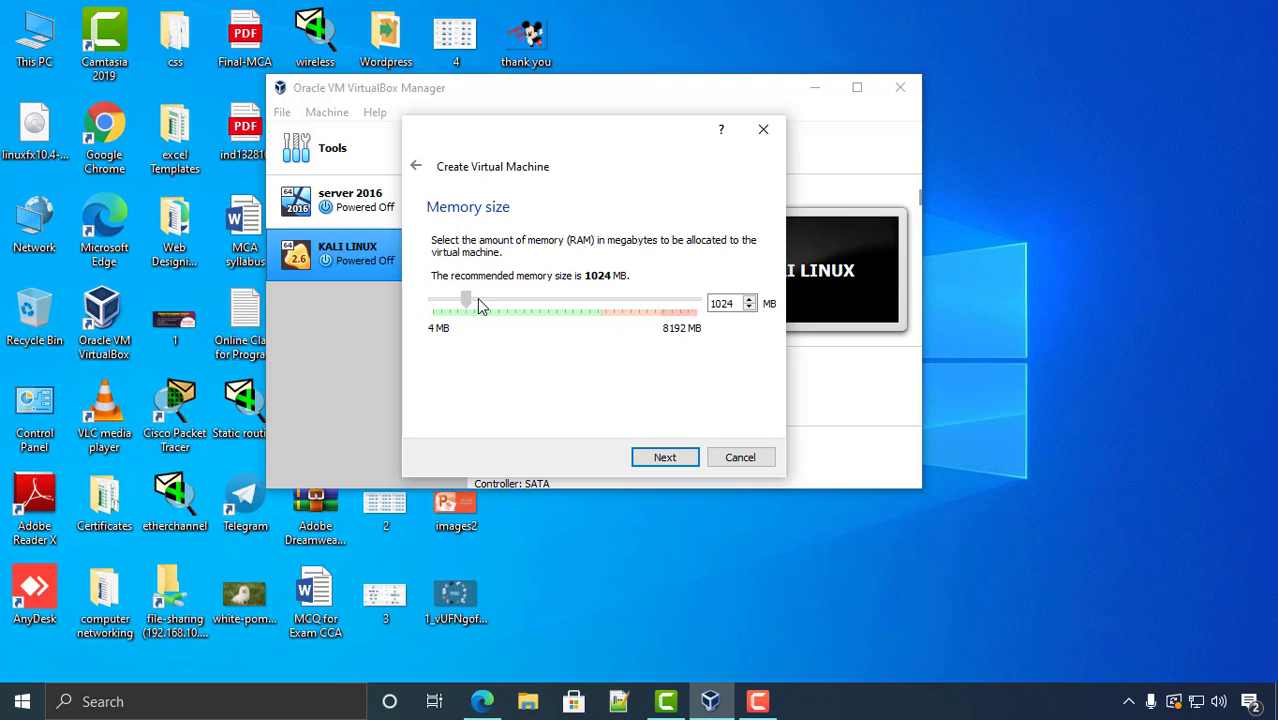
- Give the VM 2048 MB memory and a new dynamically allocated virtual hard disk
{"action": "left_click_drag", "start_coordinate": [490, 308], "coordinate": [505, 309]}
{"action": "left_click", "coordinate": [670, 455]}
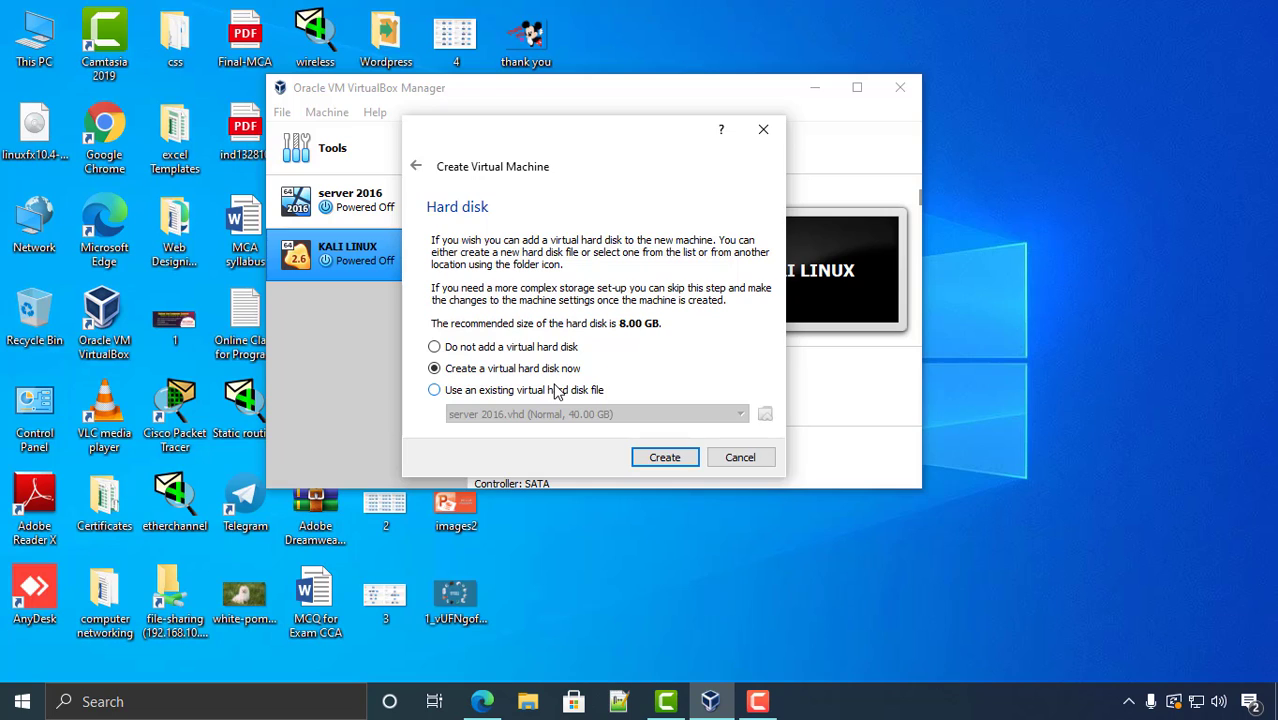
{"action": "left_click", "coordinate": [665, 457]}
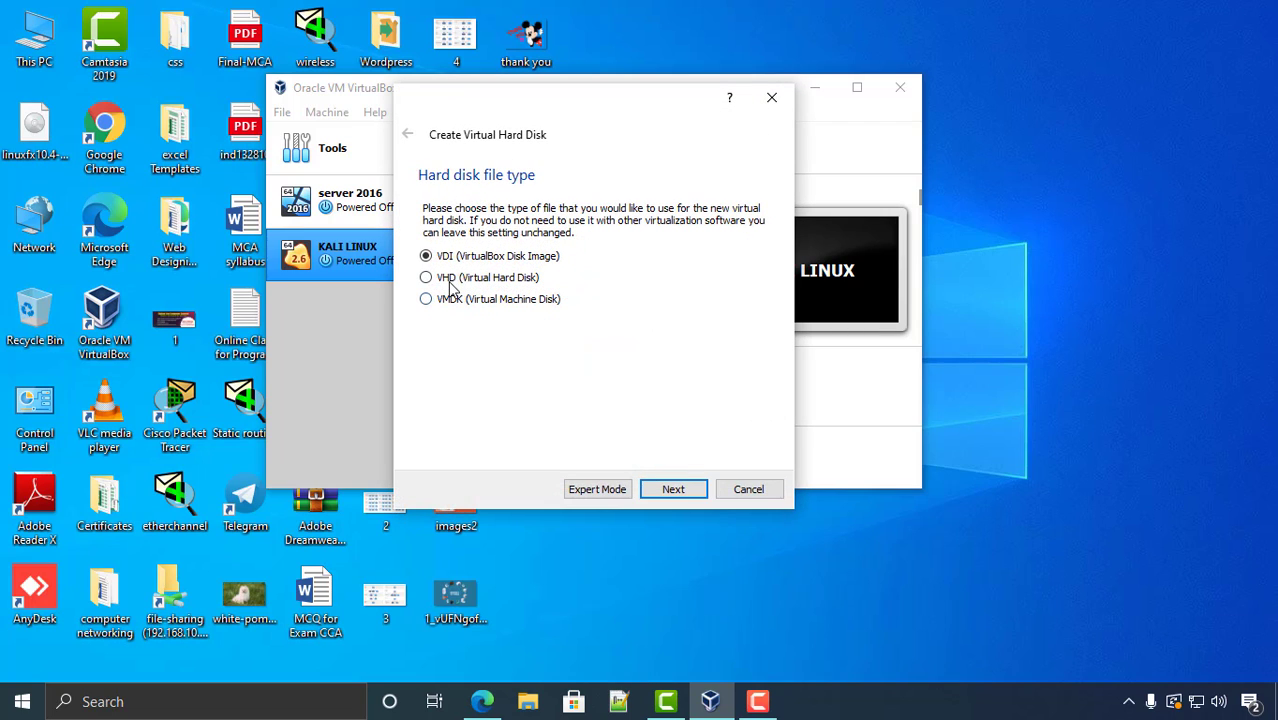
{"action": "left_click", "coordinate": [451, 284]}
{"action": "left_click", "coordinate": [672, 495]}
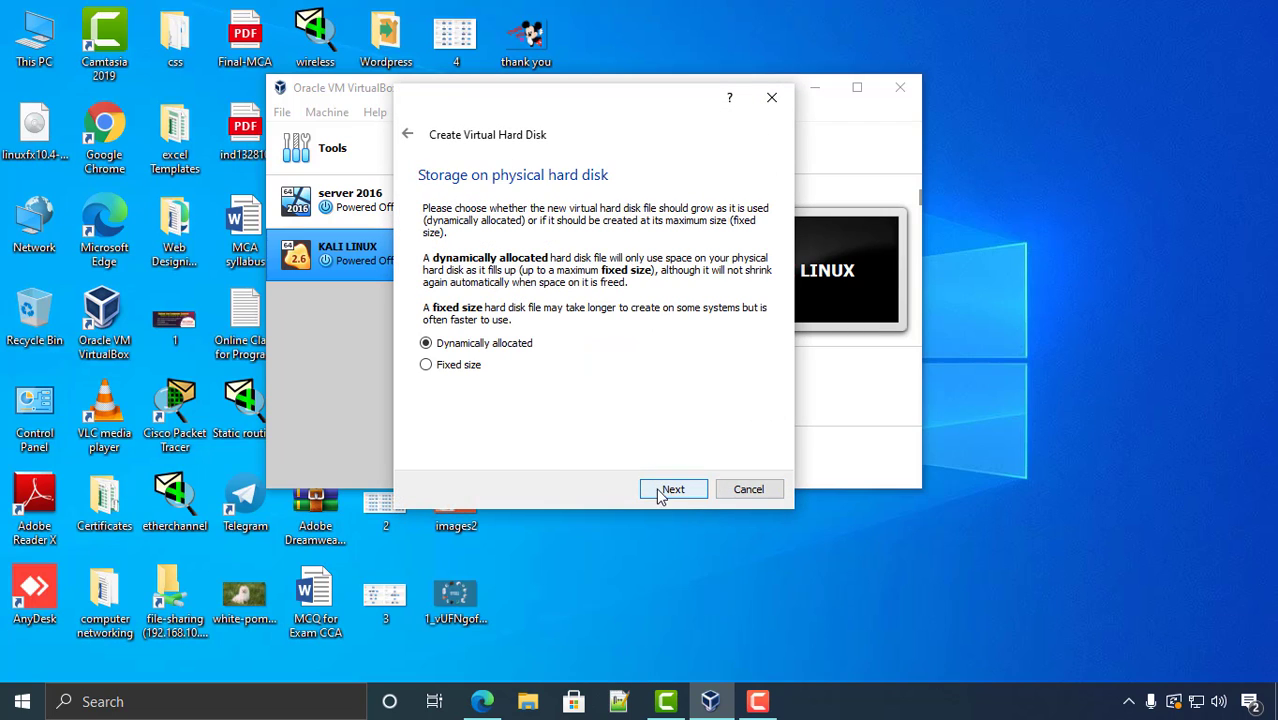
{"action": "left_click", "coordinate": [660, 492]}
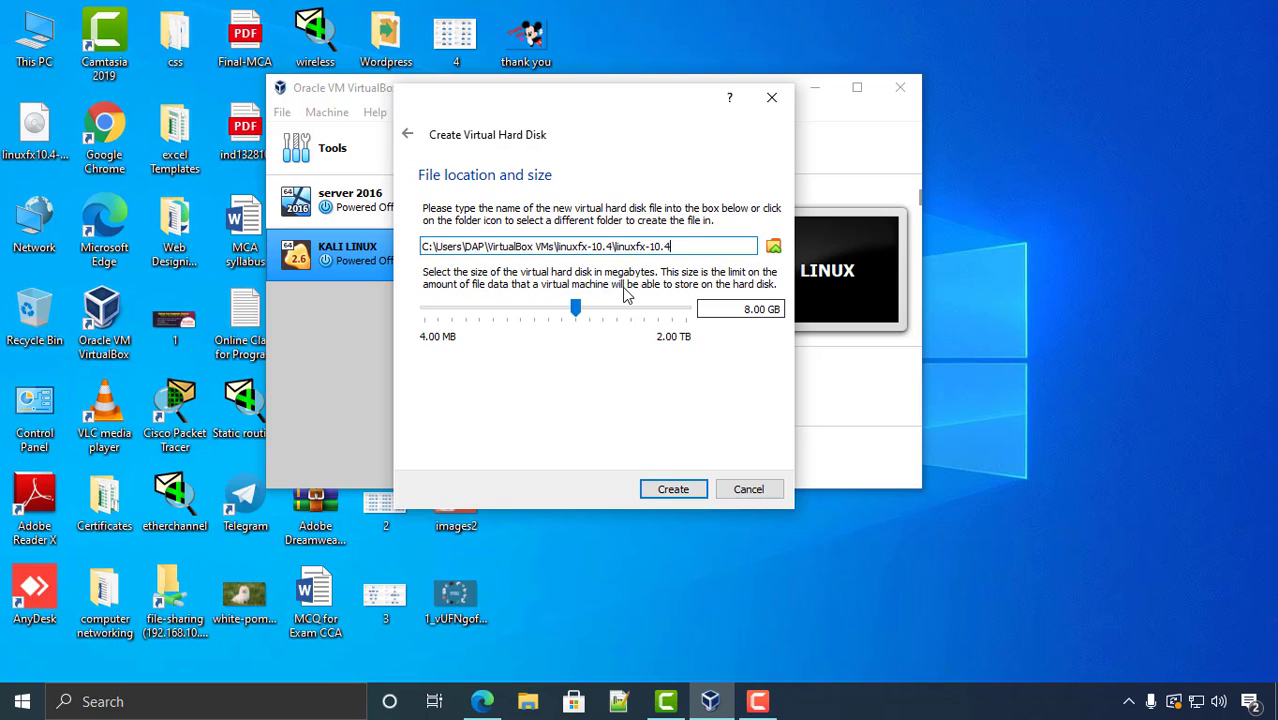
- Set the virtual disk size to 20 GB and create the machine
{"action": "left_click", "coordinate": [747, 311]}
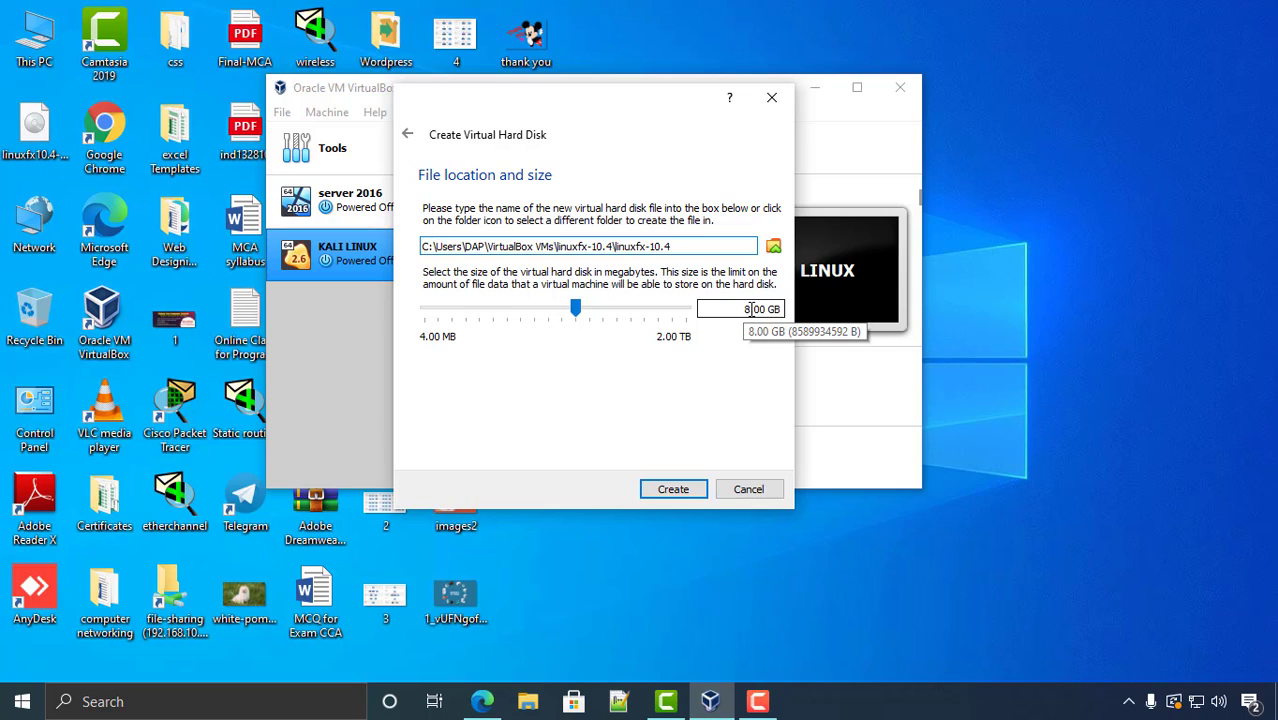
{"action": "key", "text": "BackSpace"}
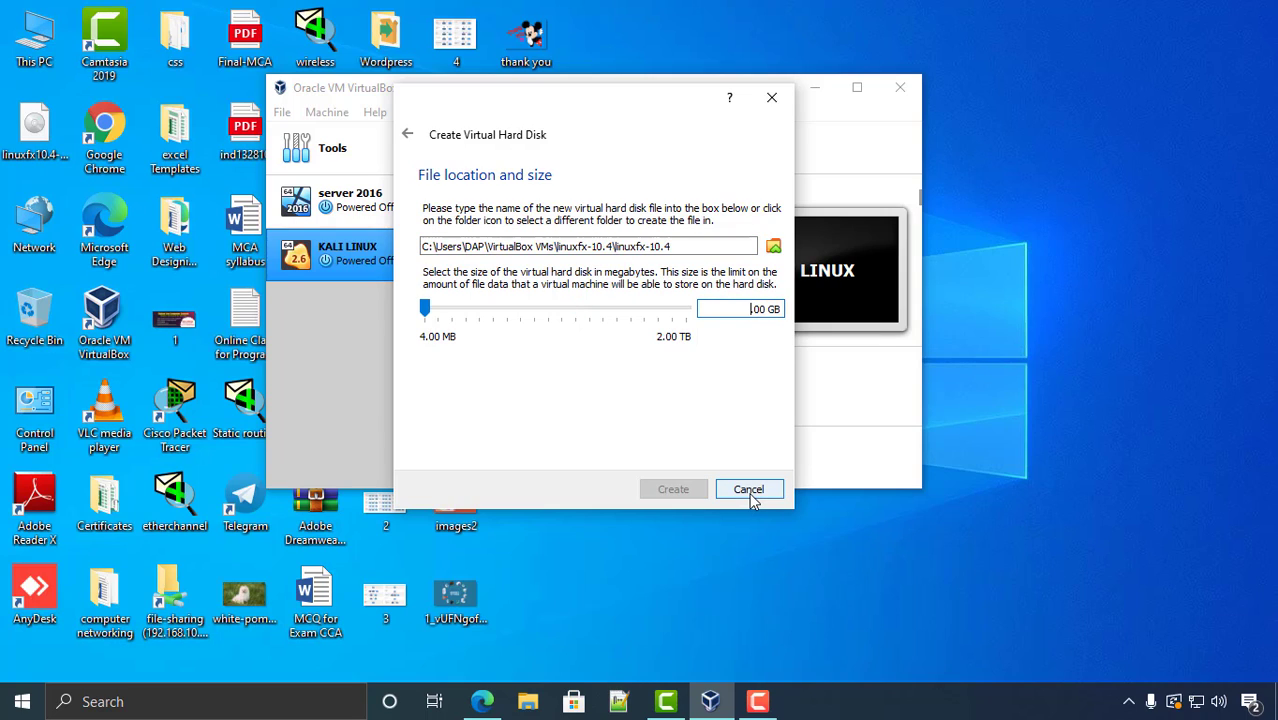
{"action": "type", "text": "20."}
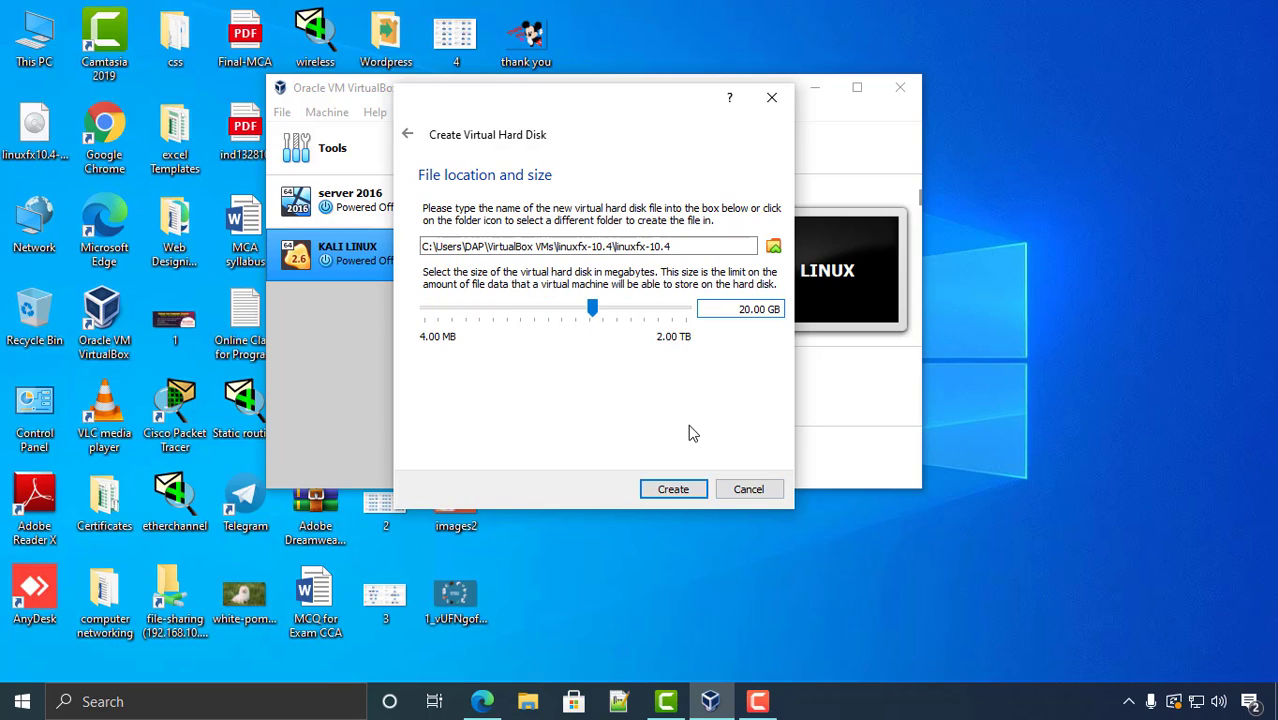
{"action": "left_click", "coordinate": [672, 489]}
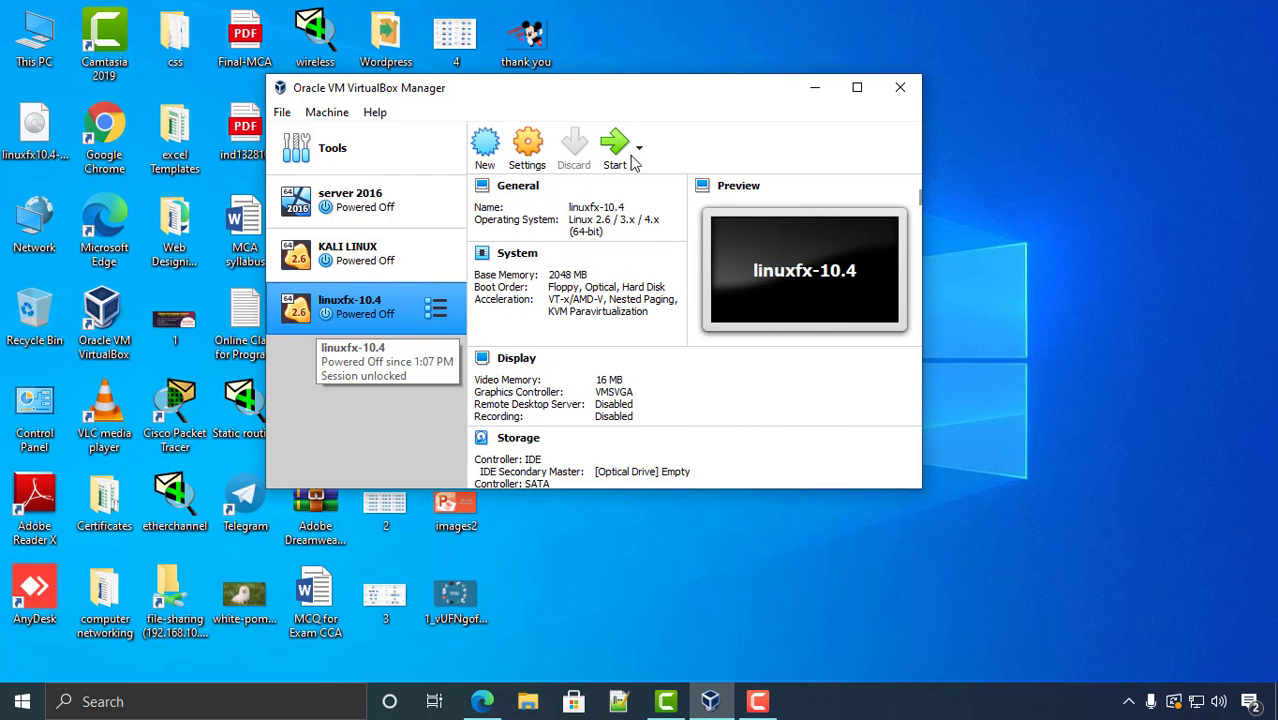
- Start the linuxfx-10.4 machine from the manager and refresh the Windows desktop
{"action": "left_click_drag", "start_coordinate": [647, 90], "coordinate": [827, 90]}
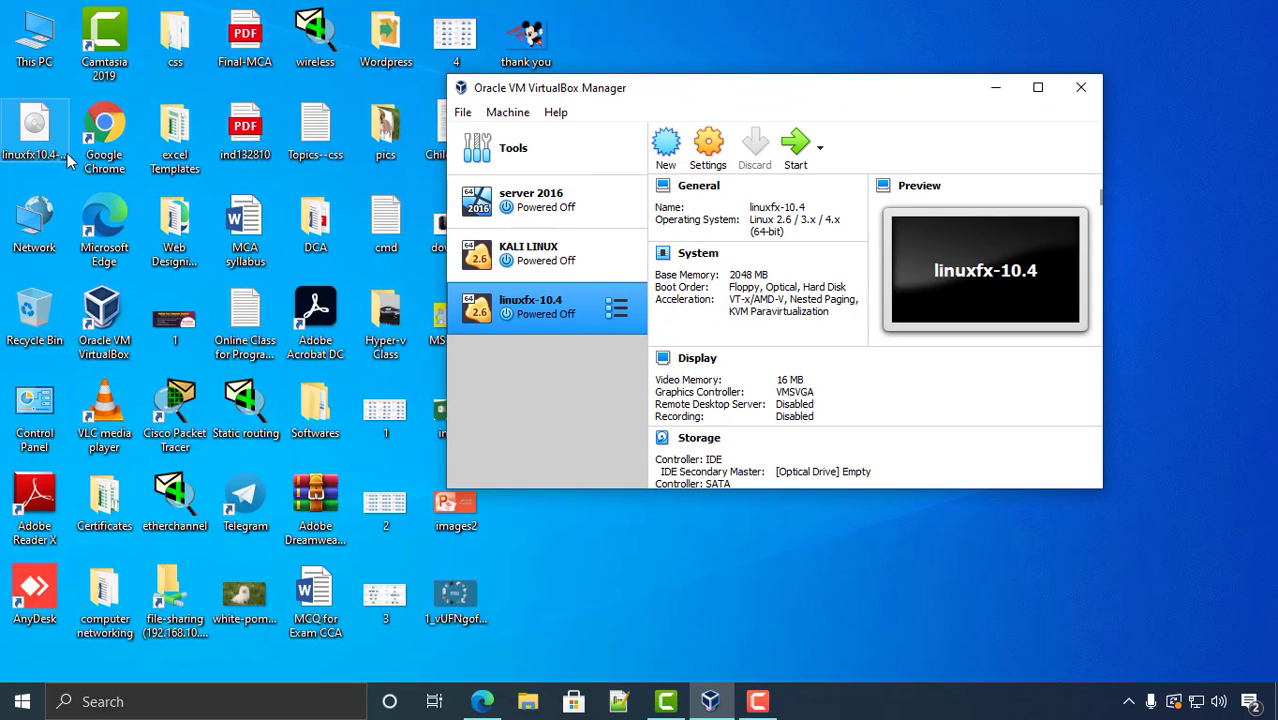
{"action": "left_click", "coordinate": [795, 150]}
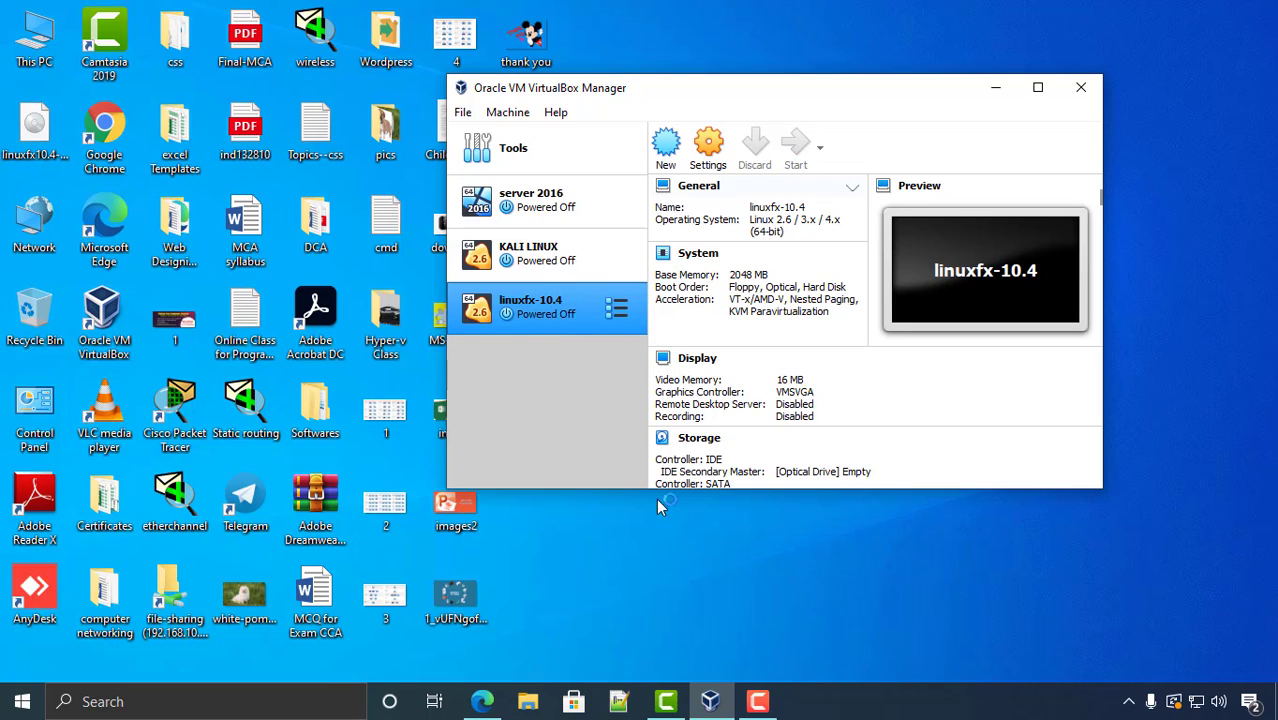
{"action": "right_click", "coordinate": [671, 606]}
{"action": "left_click", "coordinate": [731, 399]}
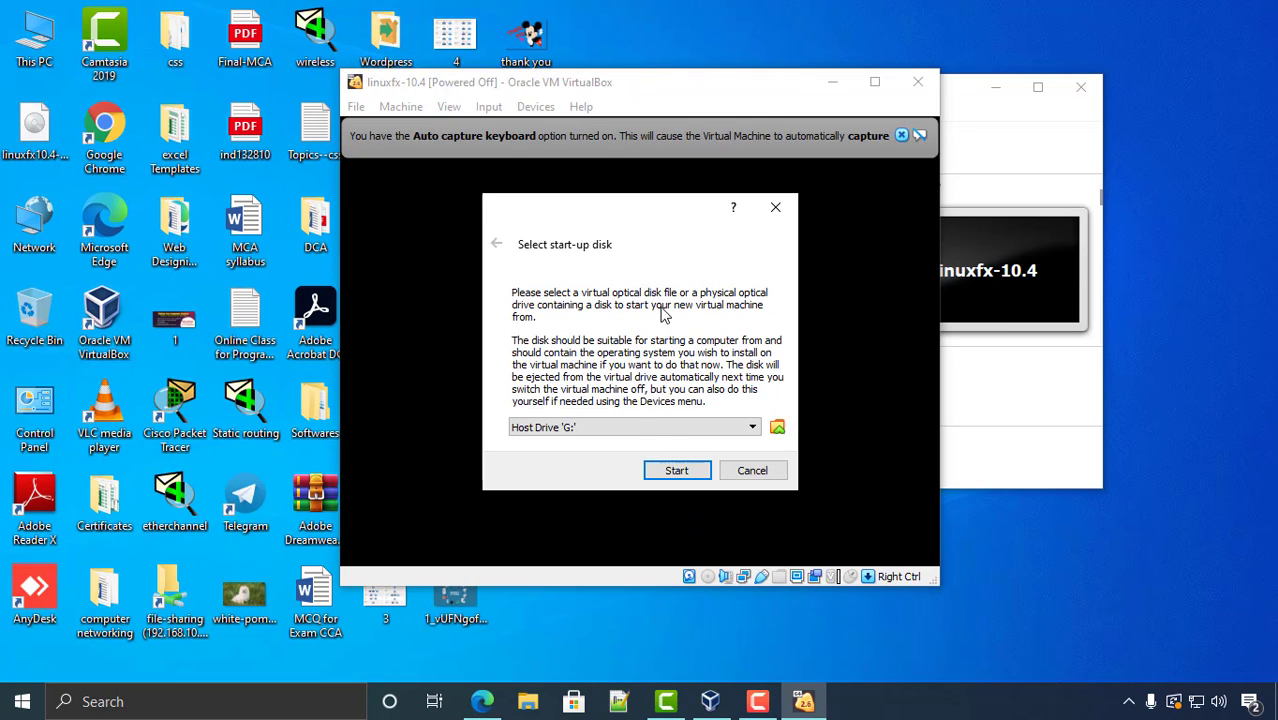
- Add linuxfx10.4-wx-lts.iso from the Desktop and choose it as the start-up disk
{"action": "left_click_drag", "start_coordinate": [627, 208], "coordinate": [567, 197]}
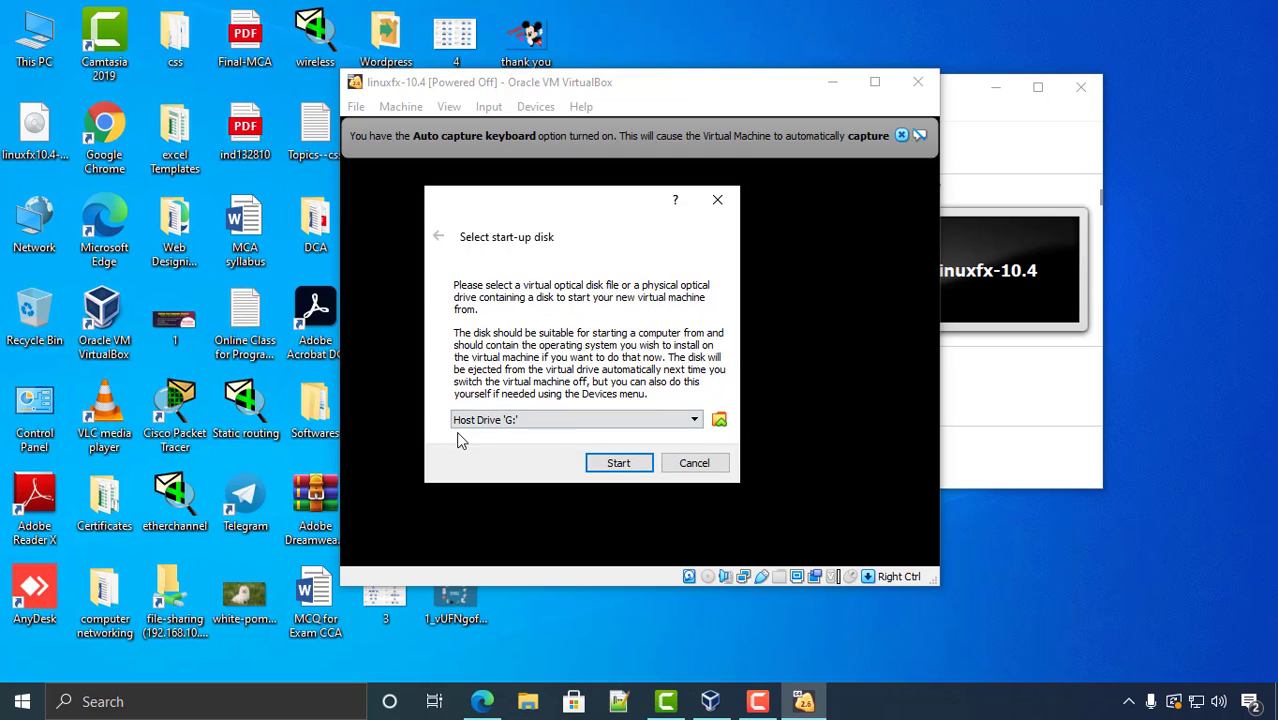
{"action": "left_click", "coordinate": [719, 419]}
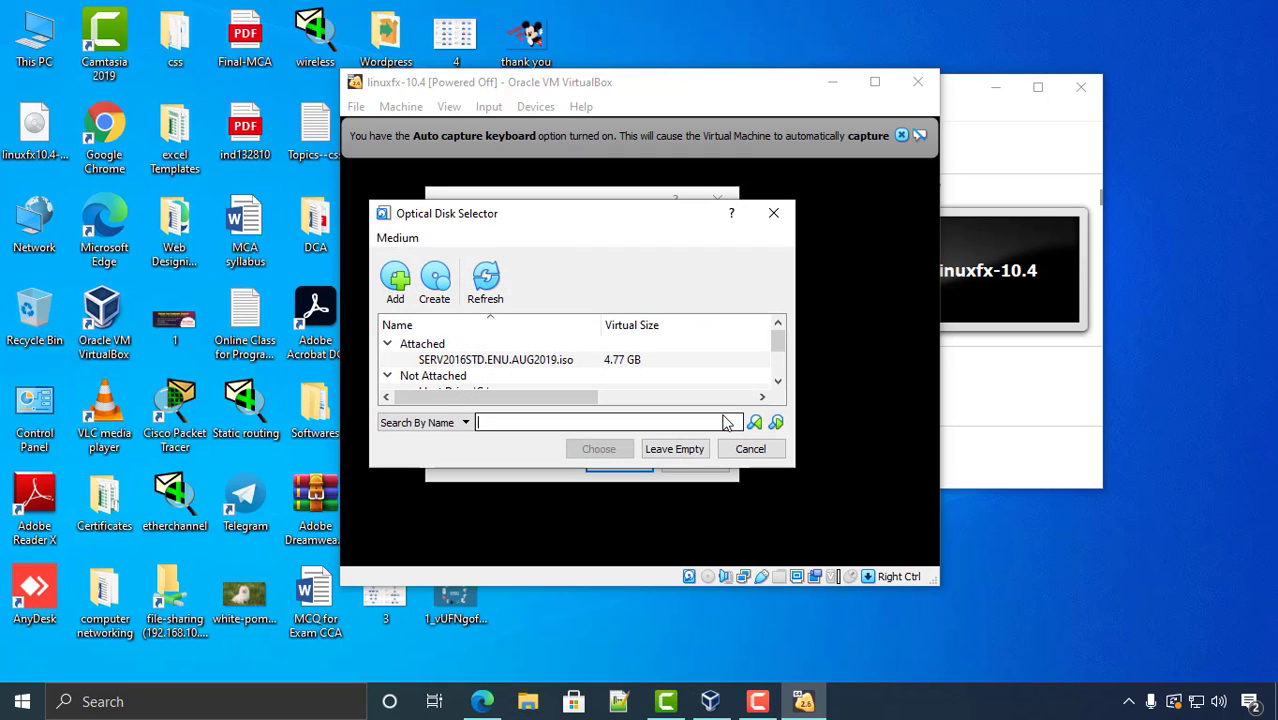
{"action": "left_click", "coordinate": [395, 284]}
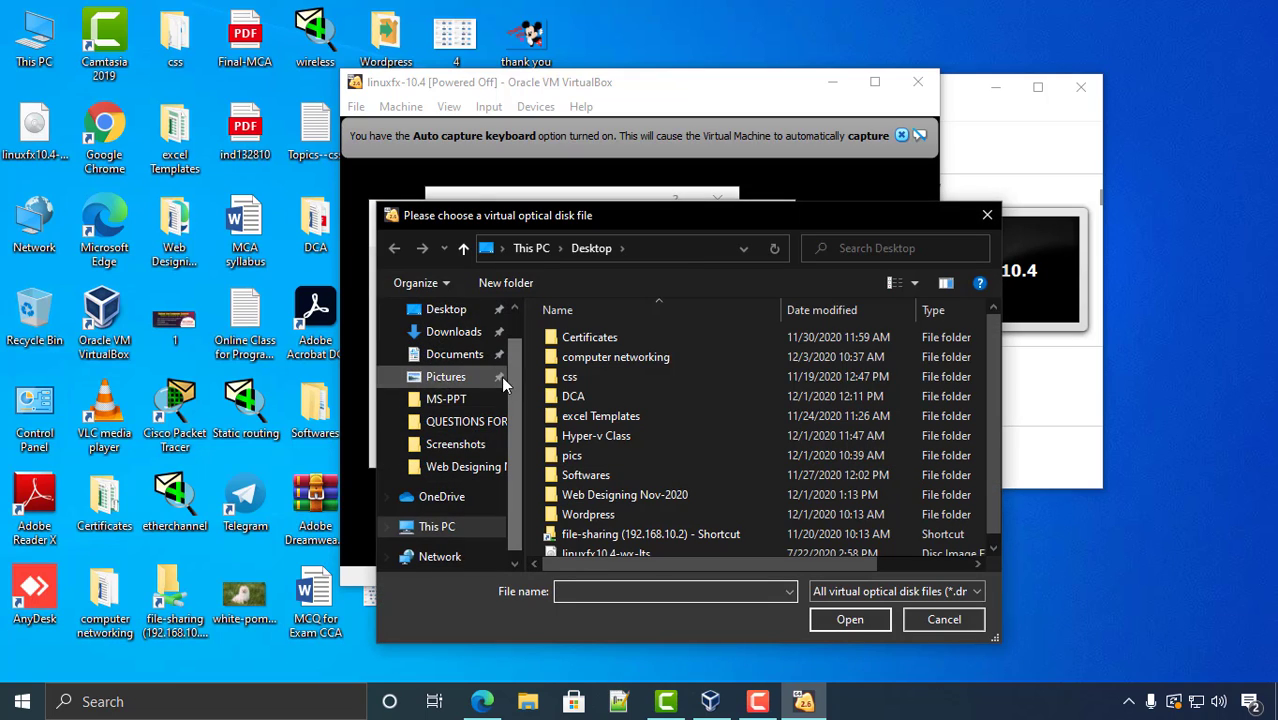
{"action": "scroll", "coordinate": [510, 395], "scroll_direction": "up", "scroll_amount": 1}
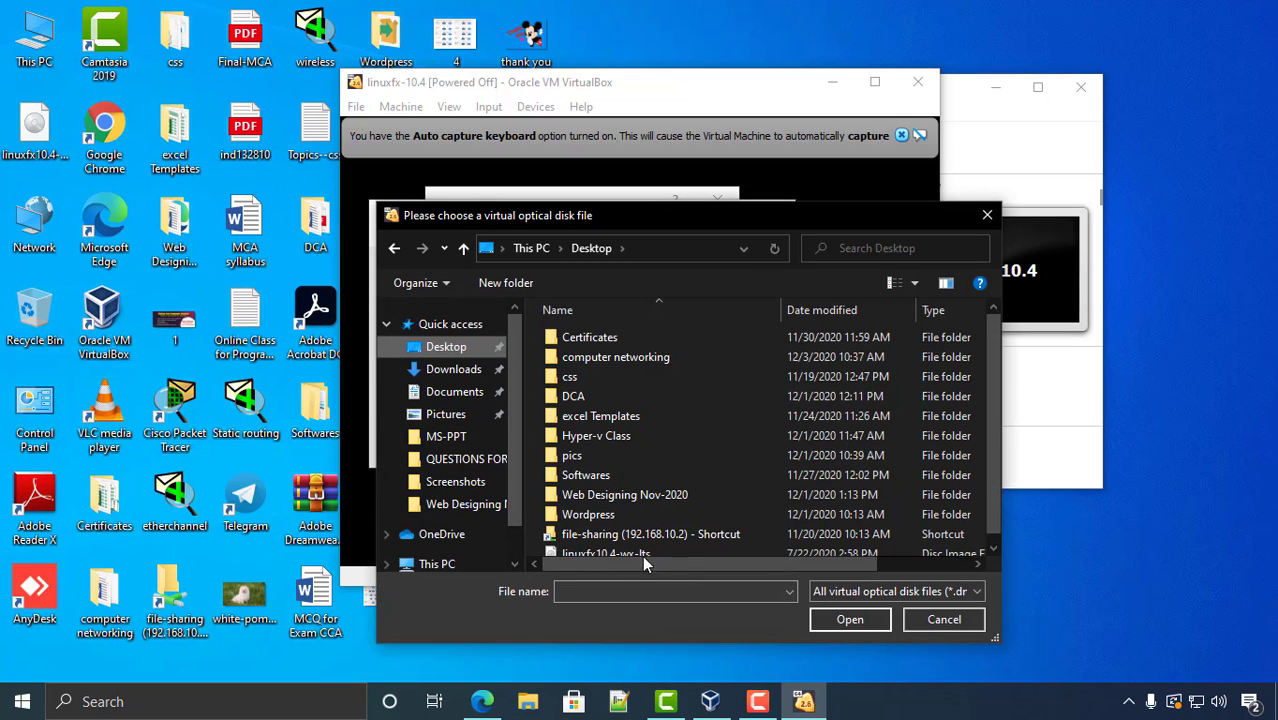
{"action": "scroll", "coordinate": [640, 540], "scroll_direction": "down", "scroll_amount": 1}
{"action": "left_click", "coordinate": [591, 545]}
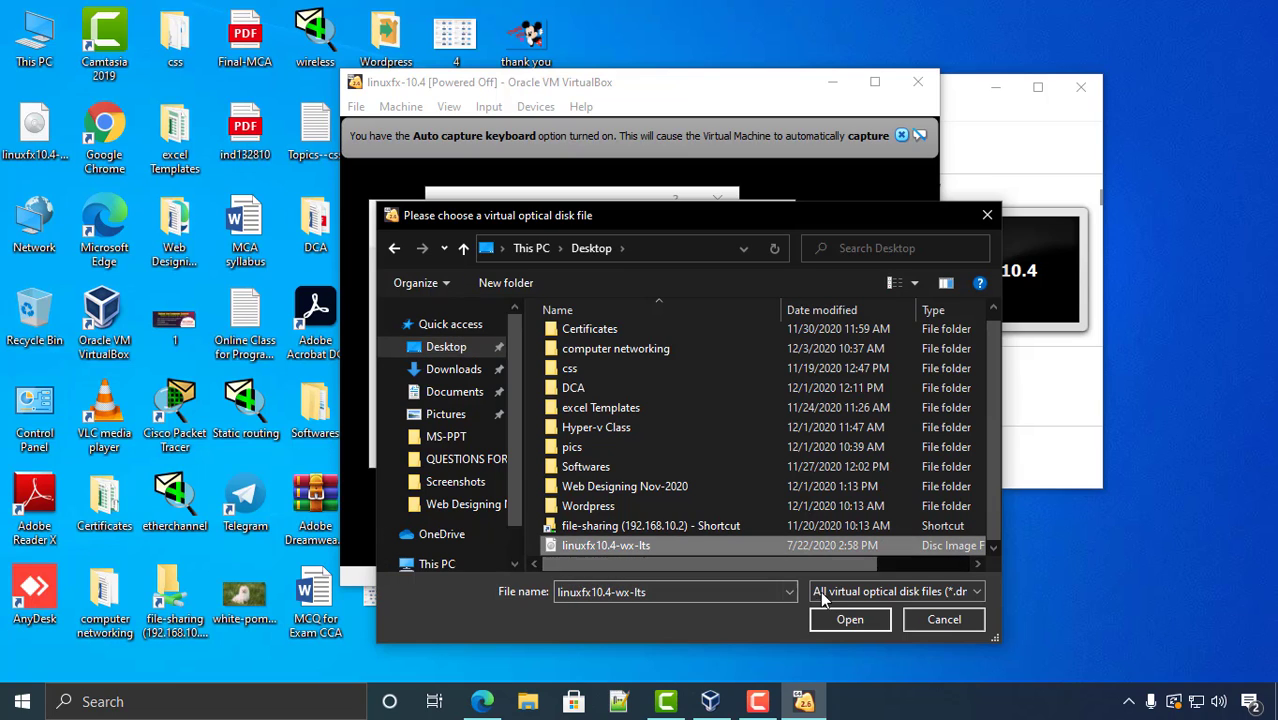
{"action": "left_click", "coordinate": [850, 619]}
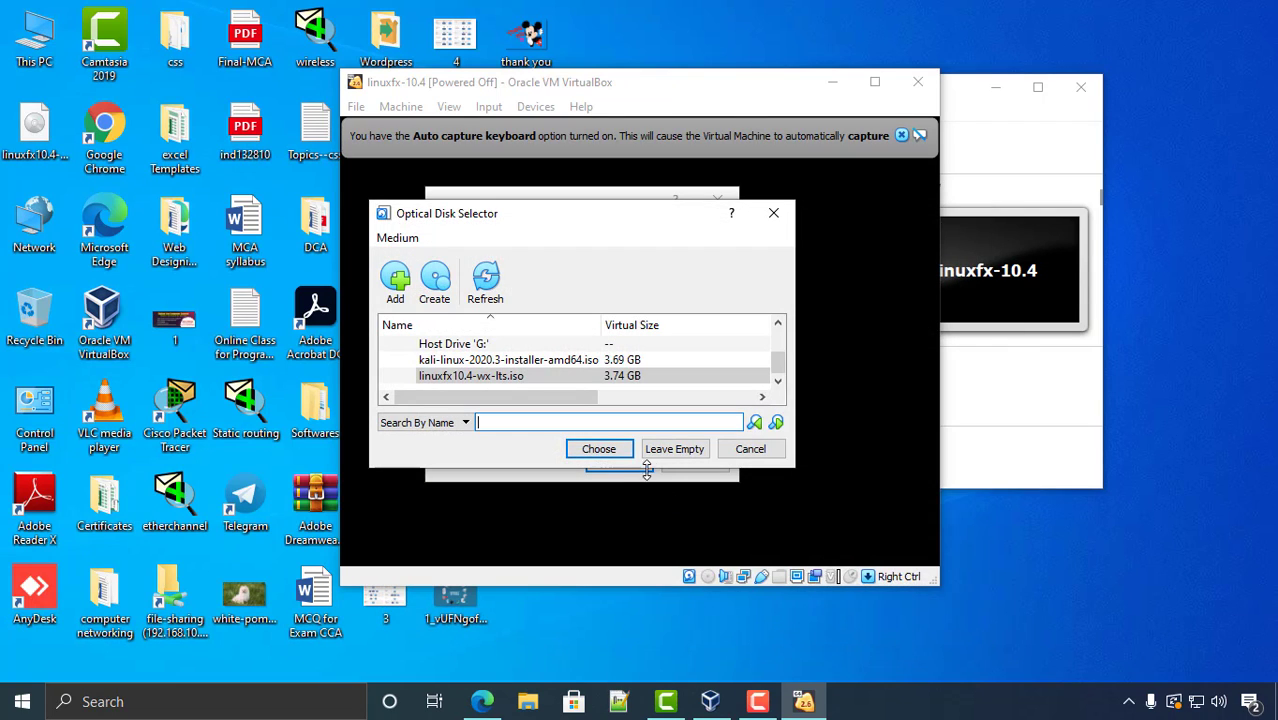
{"action": "left_click", "coordinate": [603, 450]}
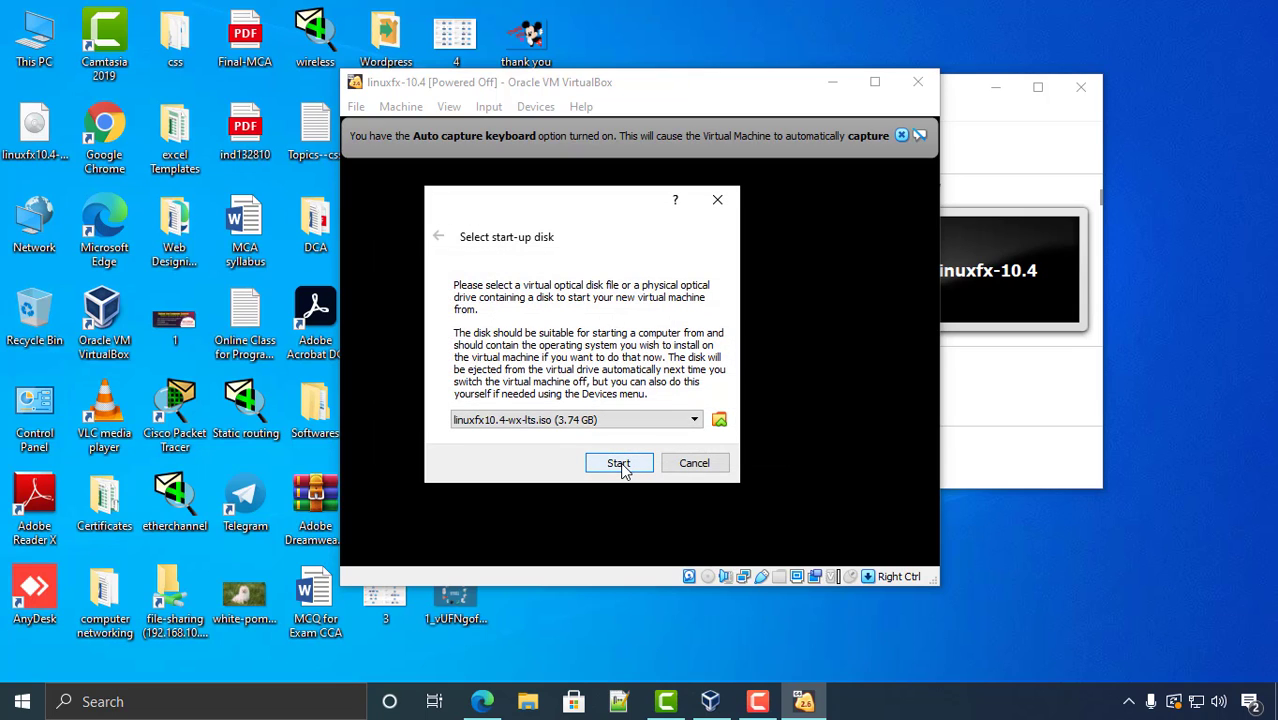
- Boot linuxfx-10.4 from the ISO, dismiss the mouse notice, then minimize the VM and Manager
{"action": "left_click", "coordinate": [619, 463]}
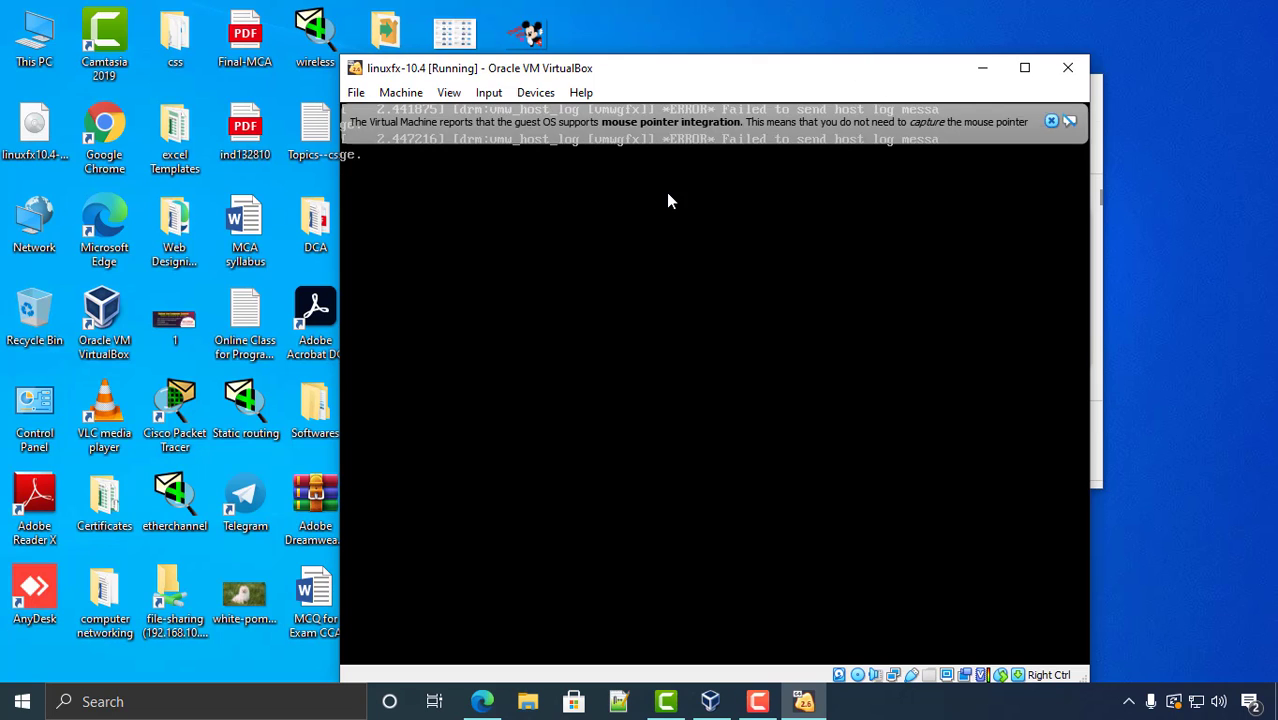
{"action": "left_click", "coordinate": [976, 121]}
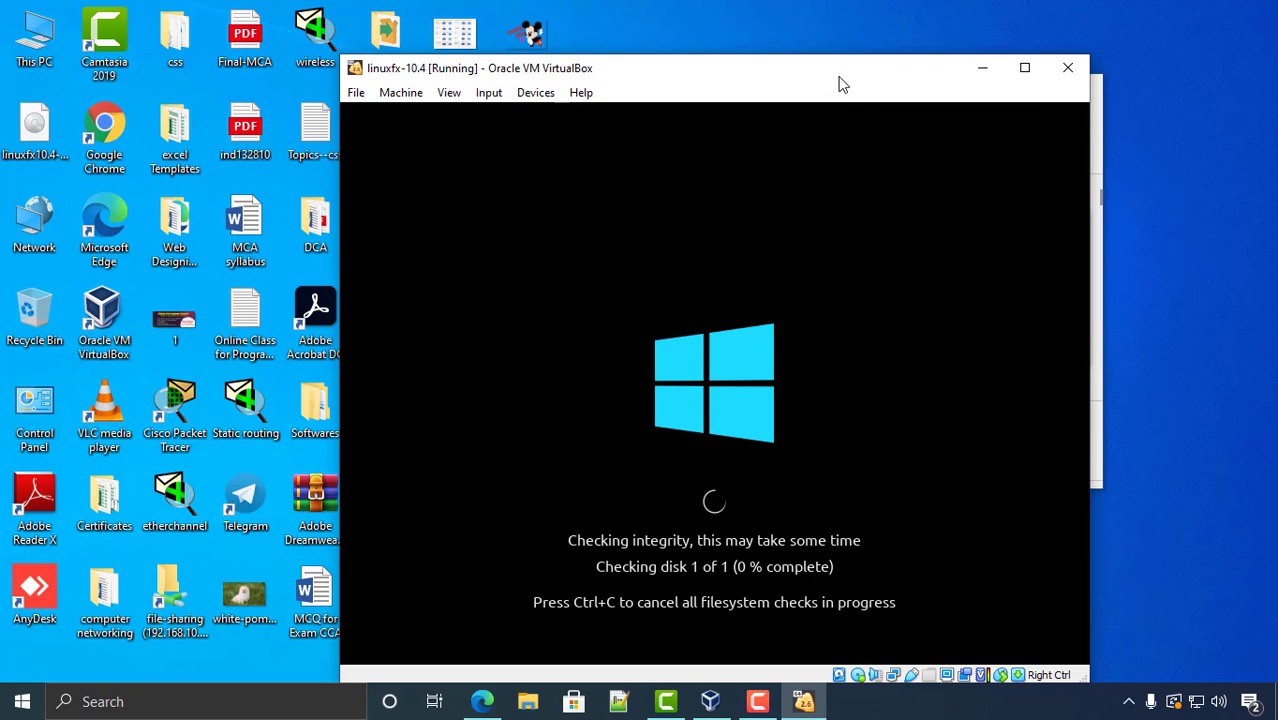
{"action": "left_click_drag", "start_coordinate": [839, 80], "coordinate": [795, 41]}
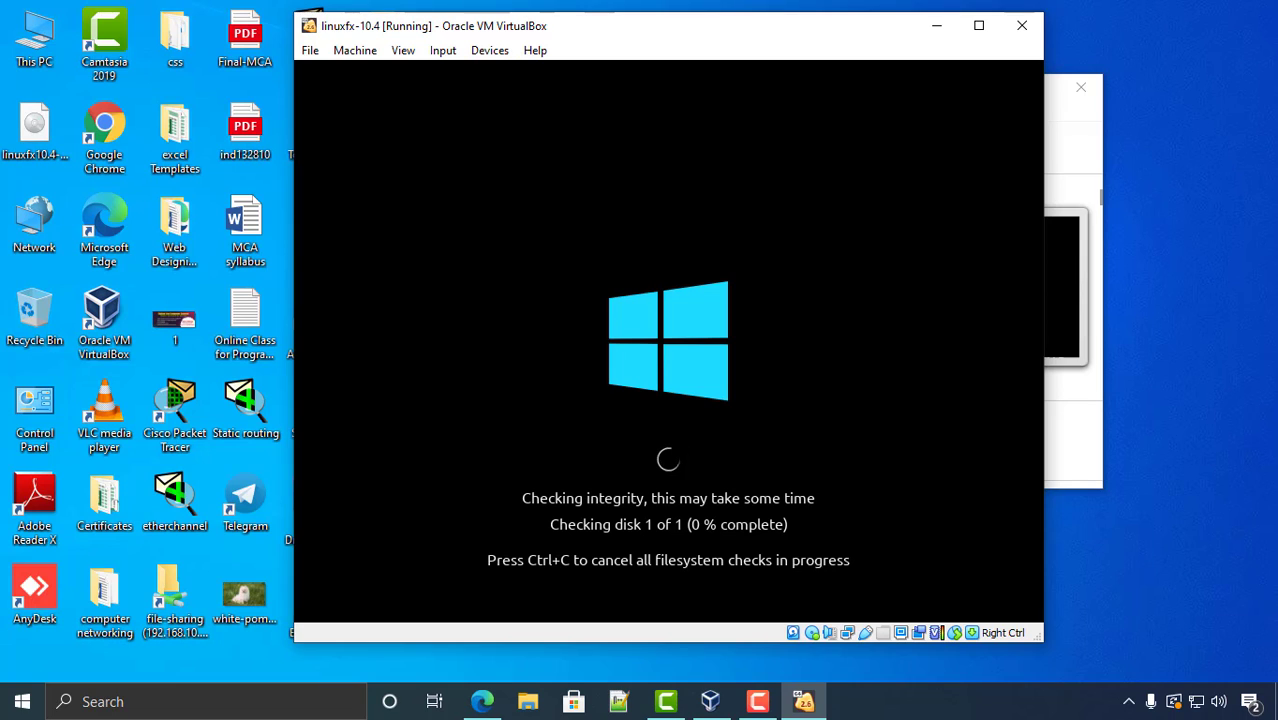
{"action": "left_click_drag", "start_coordinate": [591, 38], "coordinate": [660, 28]}
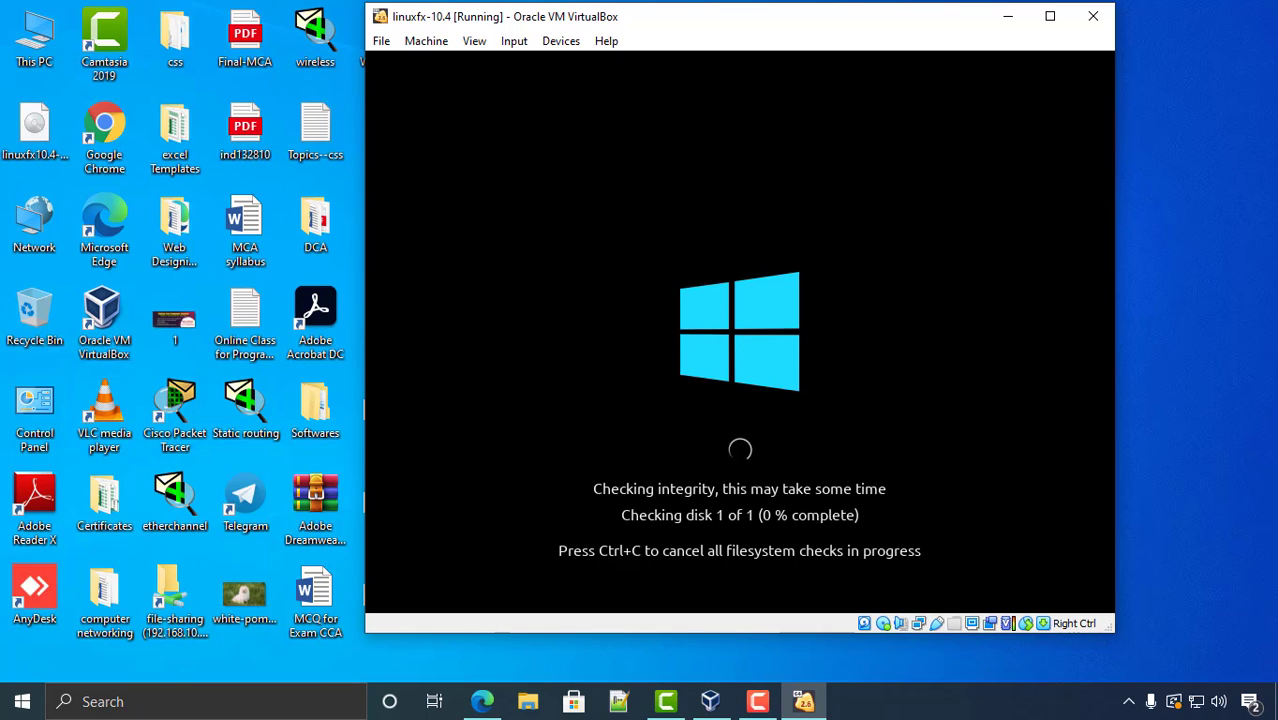
{"action": "left_click", "coordinate": [1008, 16]}
{"action": "left_click", "coordinate": [995, 88]}
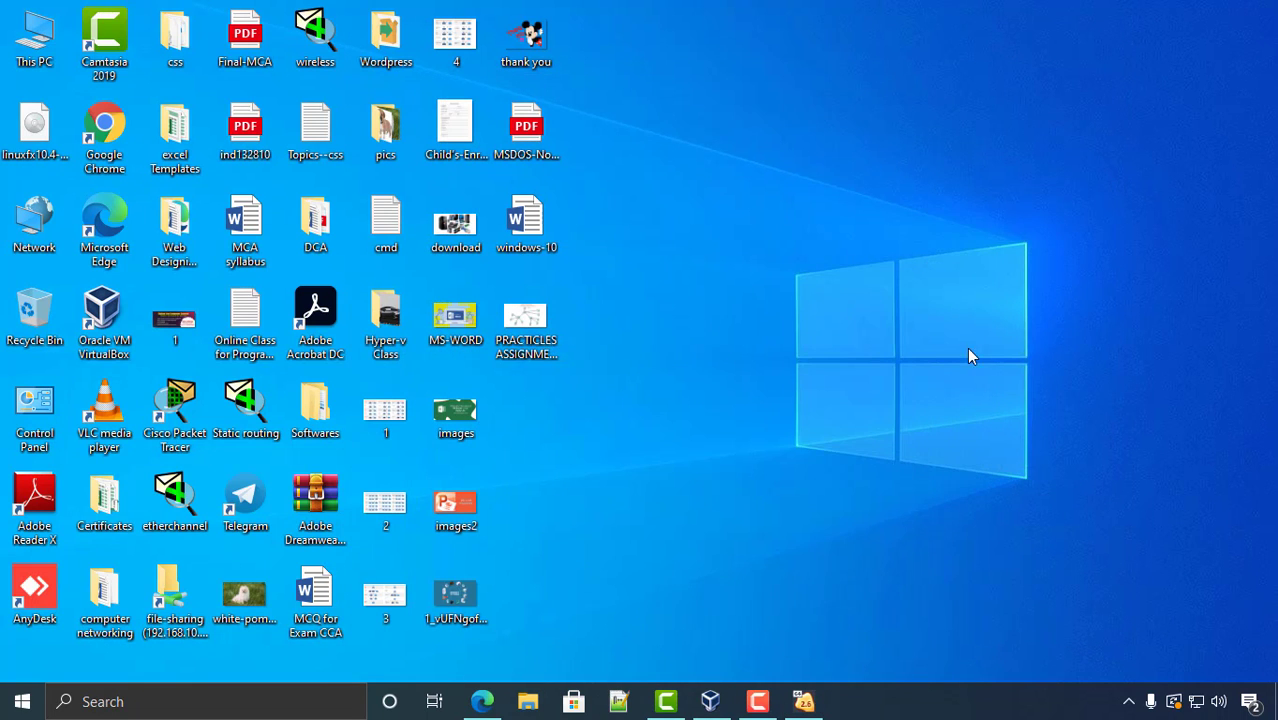
- Refresh the desktop, toggle the Start menu, and restore the linuxfx-10.4 VM from the taskbar
{"action": "right_click", "coordinate": [781, 223]}
{"action": "left_click", "coordinate": [843, 283]}
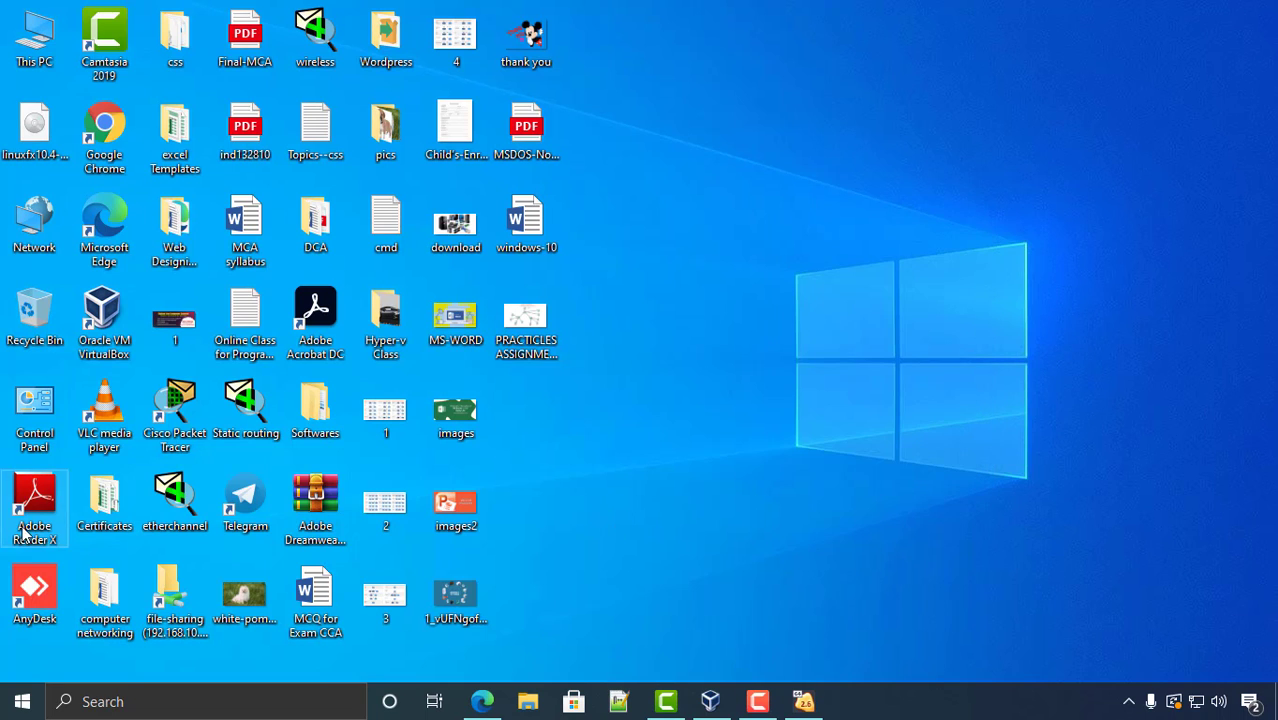
{"action": "left_click", "coordinate": [20, 702]}
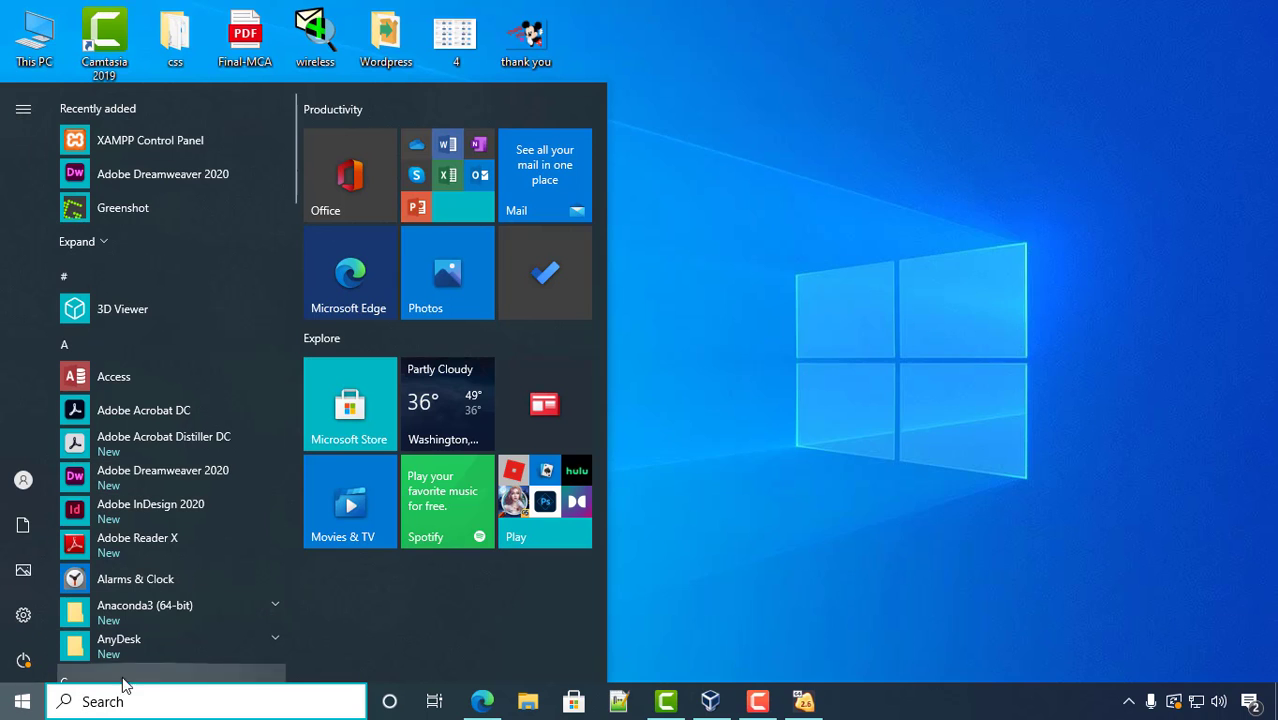
{"action": "left_click", "coordinate": [18, 701]}
{"action": "left_click", "coordinate": [17, 701]}
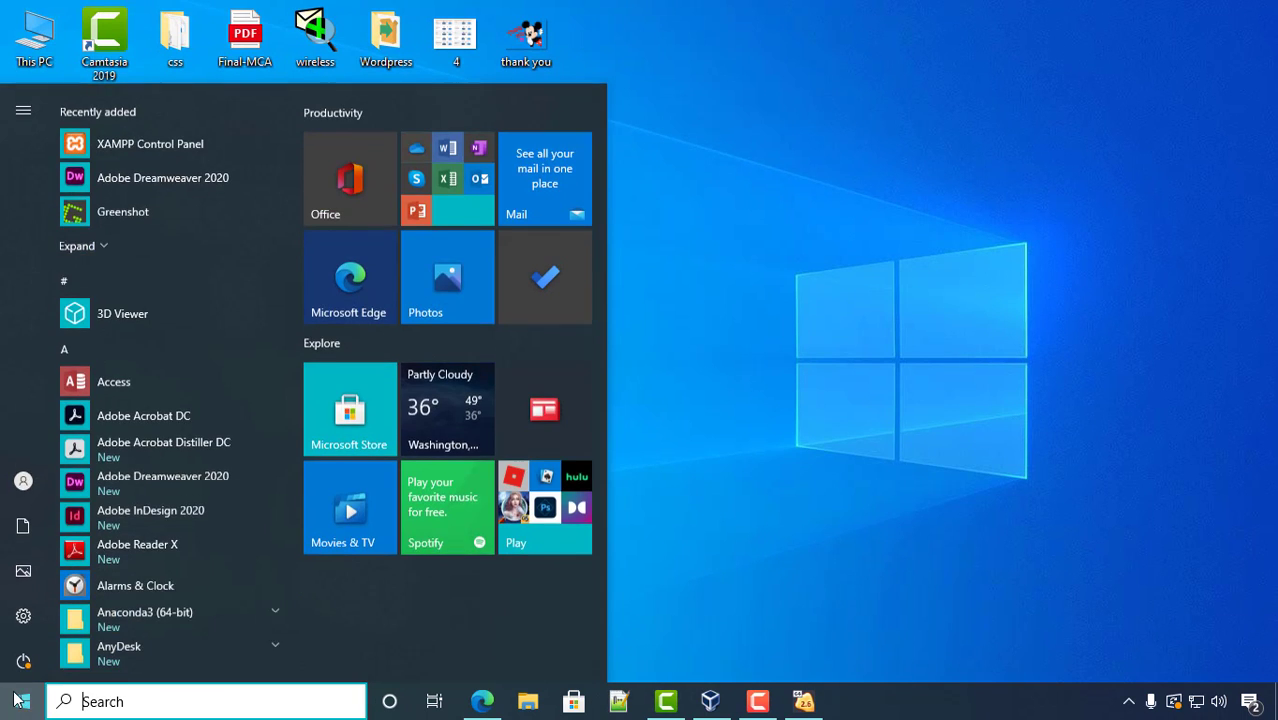
{"action": "left_click", "coordinate": [966, 440]}
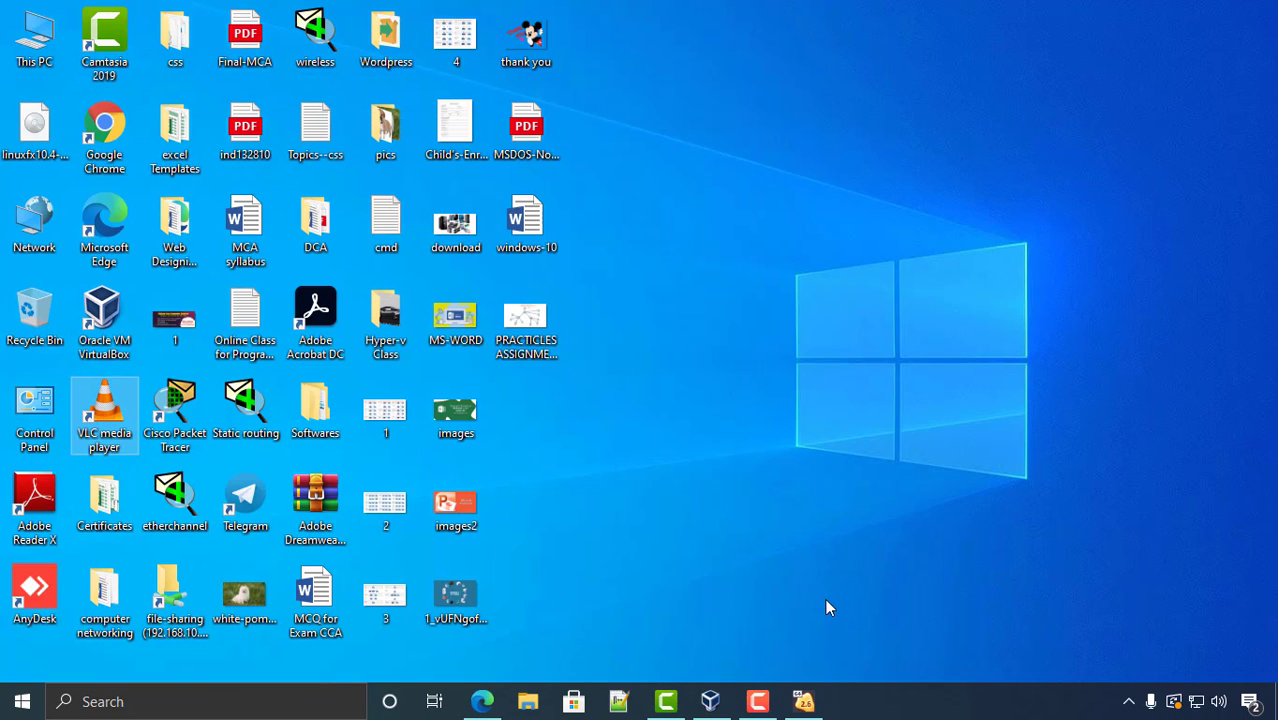
{"action": "left_click", "coordinate": [805, 703]}
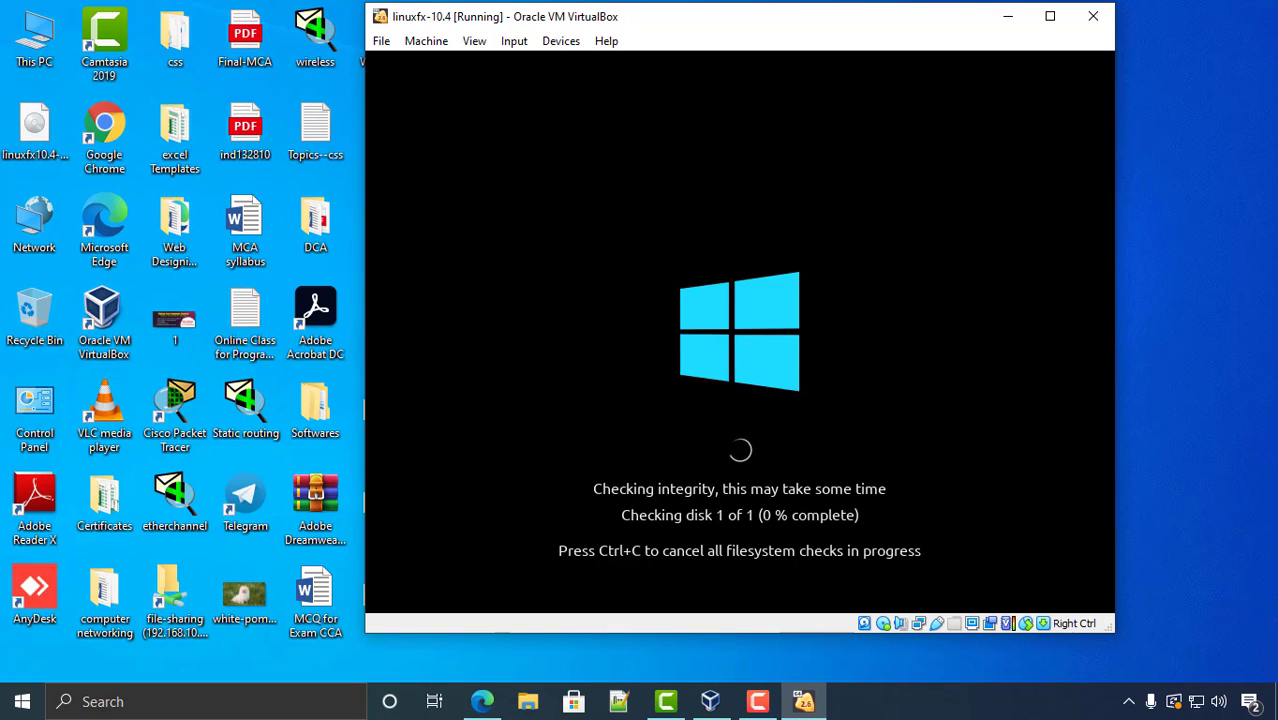
- Reposition the VM window while the guest boots, then press the Windows key
{"action": "left_click_drag", "start_coordinate": [758, 26], "coordinate": [693, 39]}
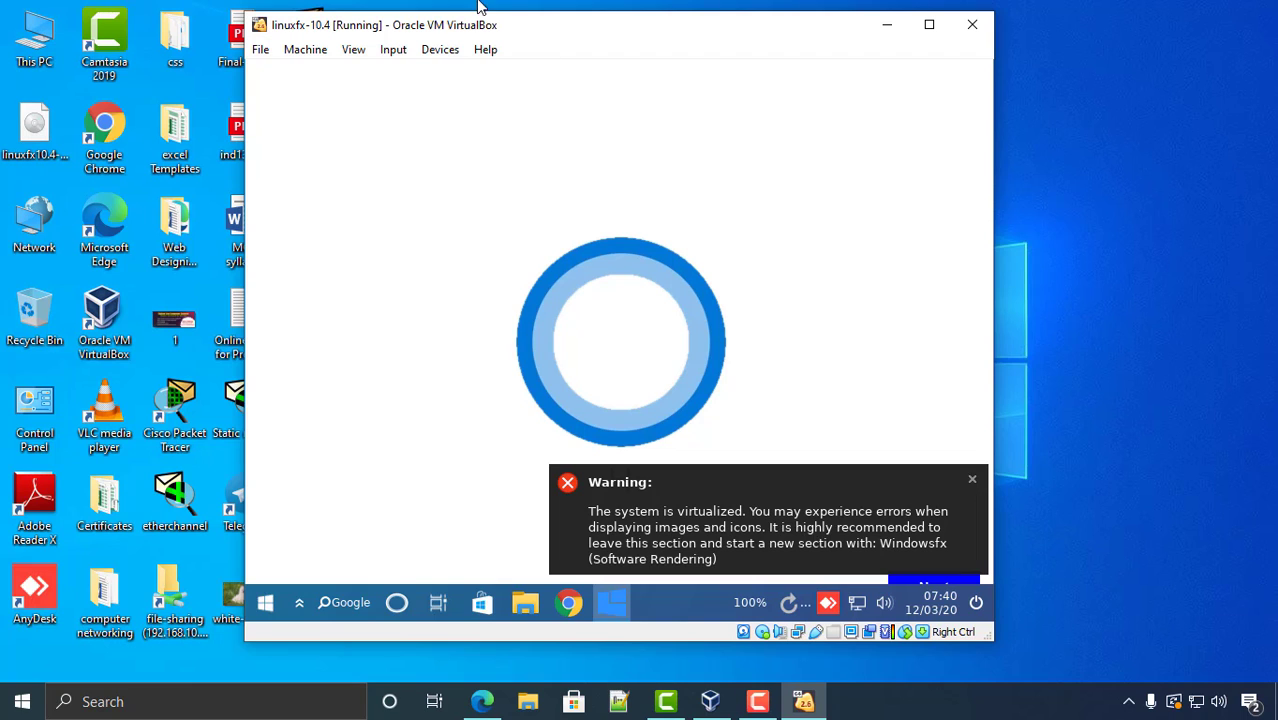
{"action": "left_click_drag", "start_coordinate": [513, 28], "coordinate": [605, 35]}
{"action": "key", "text": "super"}
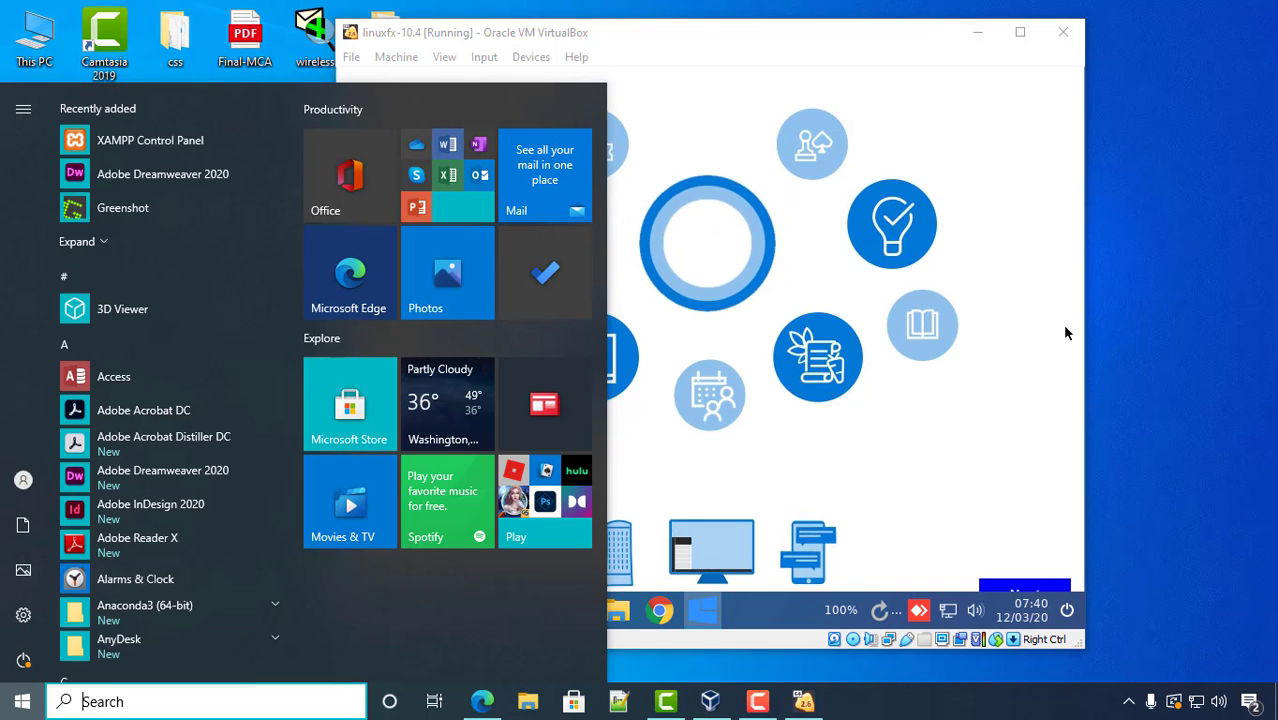
- Open the linuxfx guest's application menu and show its Office category
{"action": "left_click", "coordinate": [920, 49]}
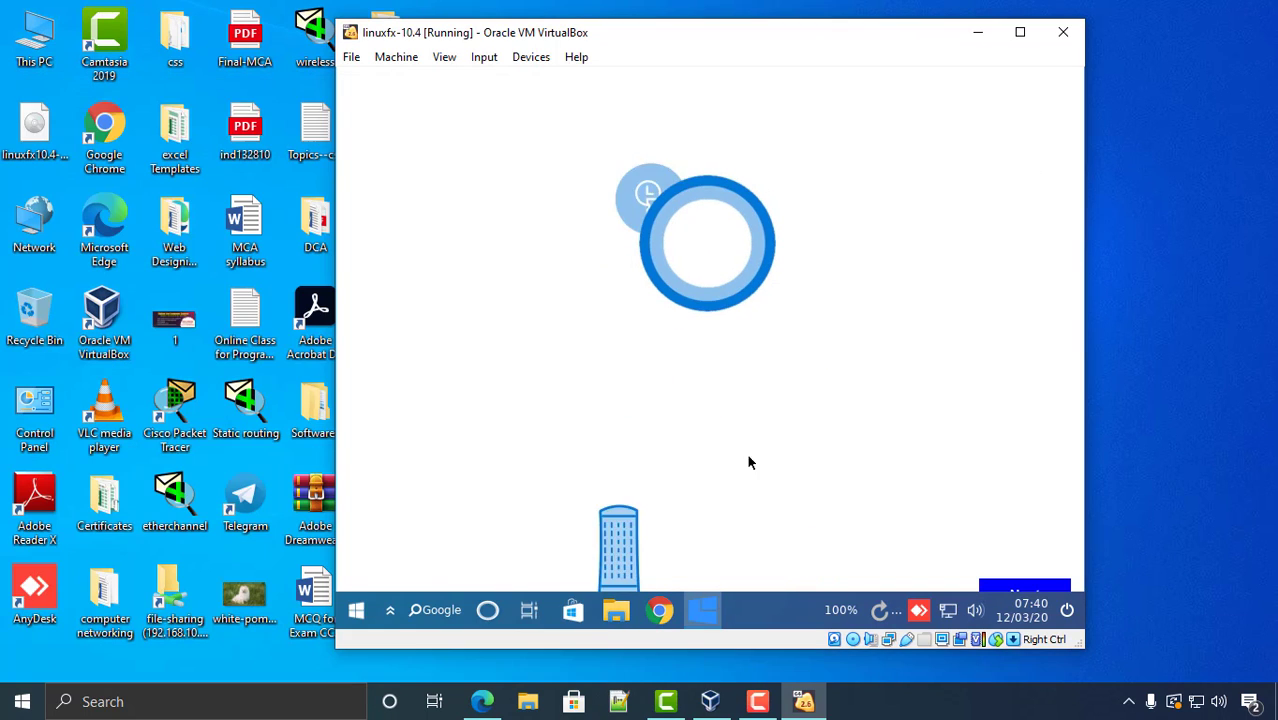
{"action": "left_click", "coordinate": [356, 611]}
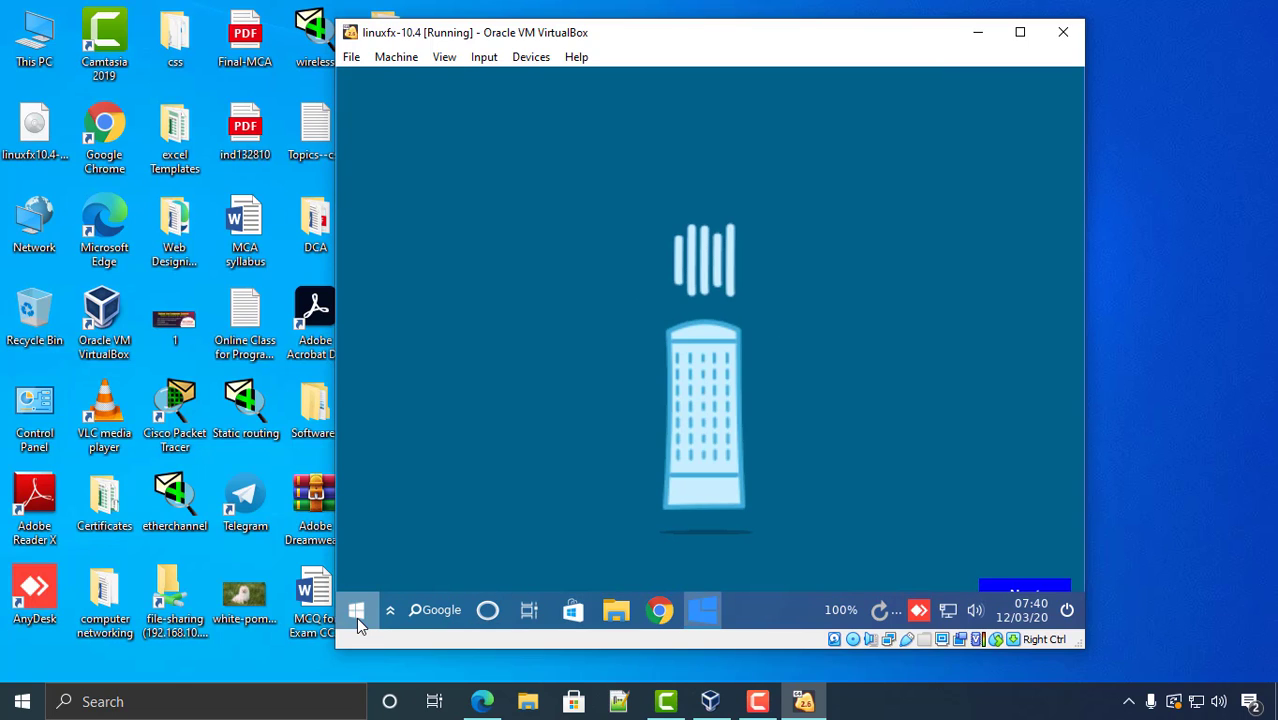
{"action": "left_click", "coordinate": [357, 614]}
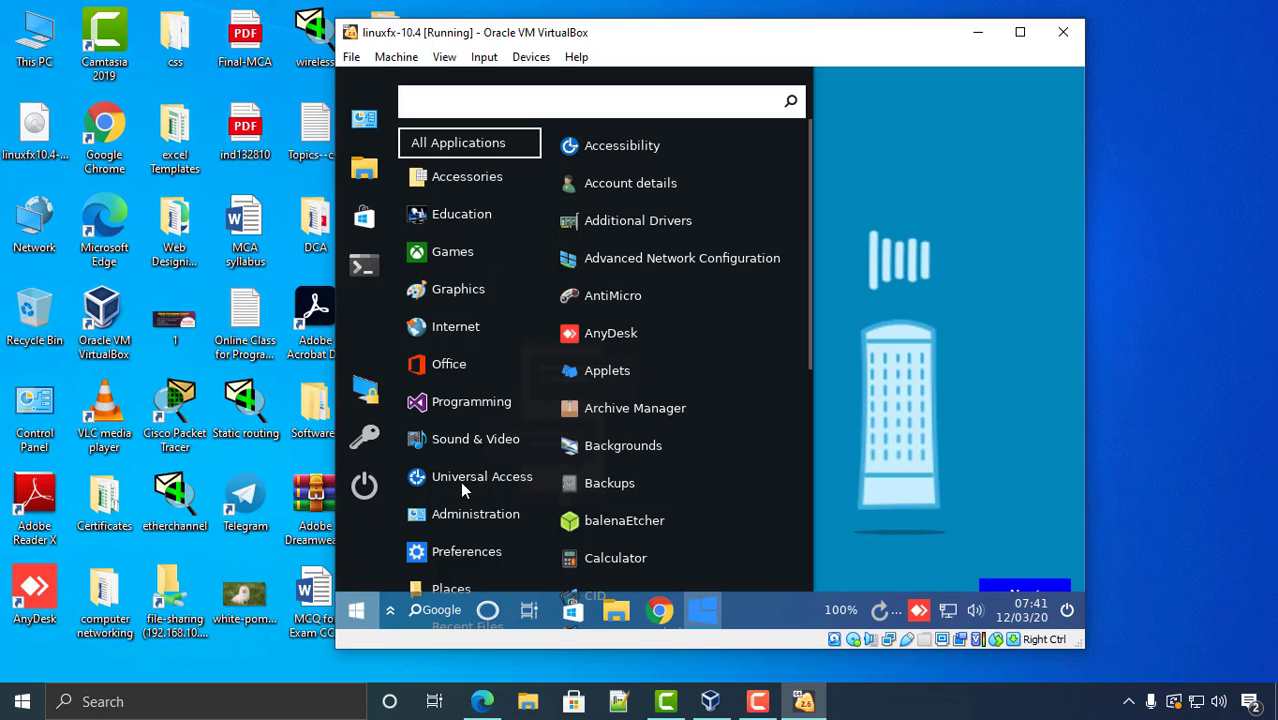
{"action": "left_click", "coordinate": [440, 365]}
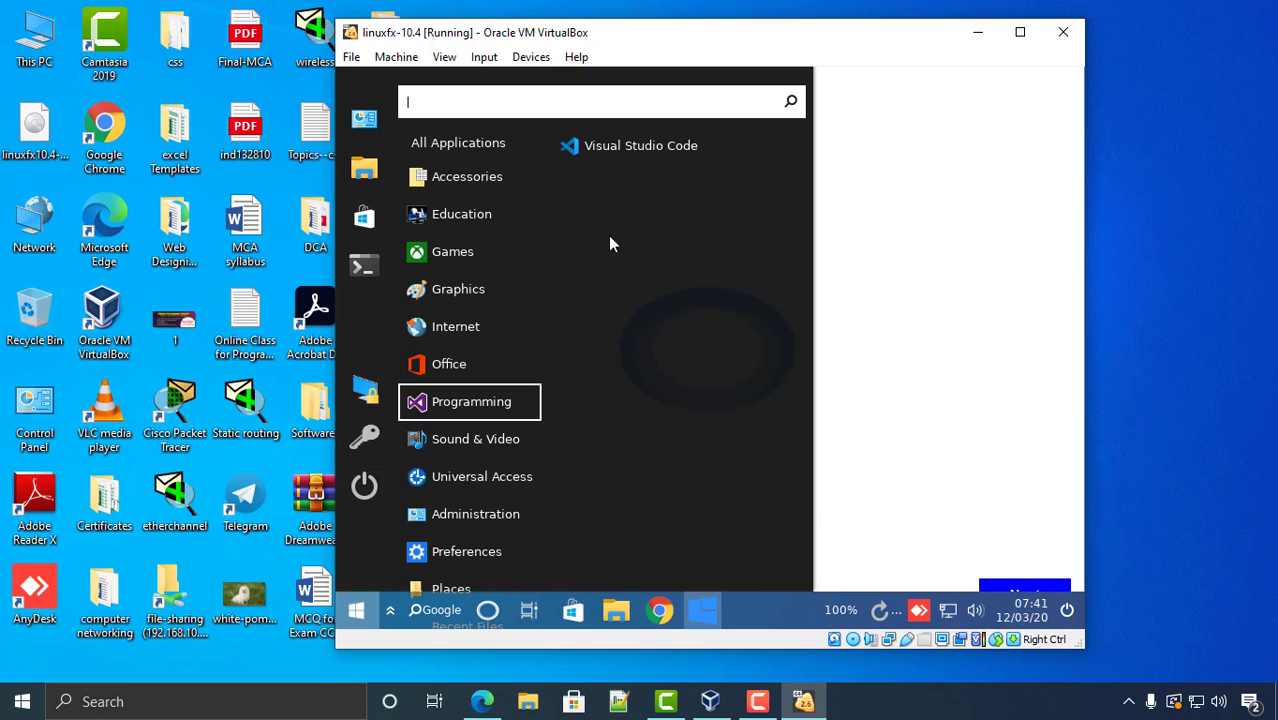
{"action": "mouse_move", "coordinate": [463, 364]}
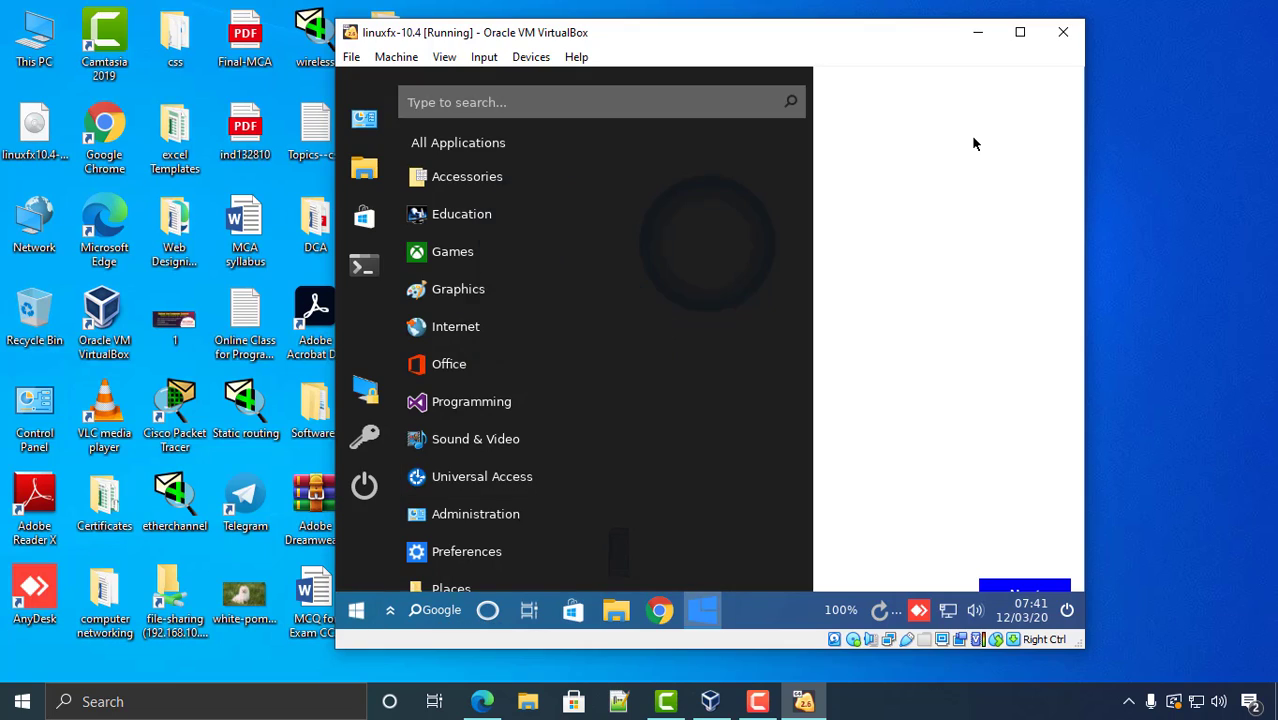
- Maximize the VM, choose English, dismiss the virtualization warning, and start the Windowsfx installation
{"action": "left_click", "coordinate": [1020, 32]}
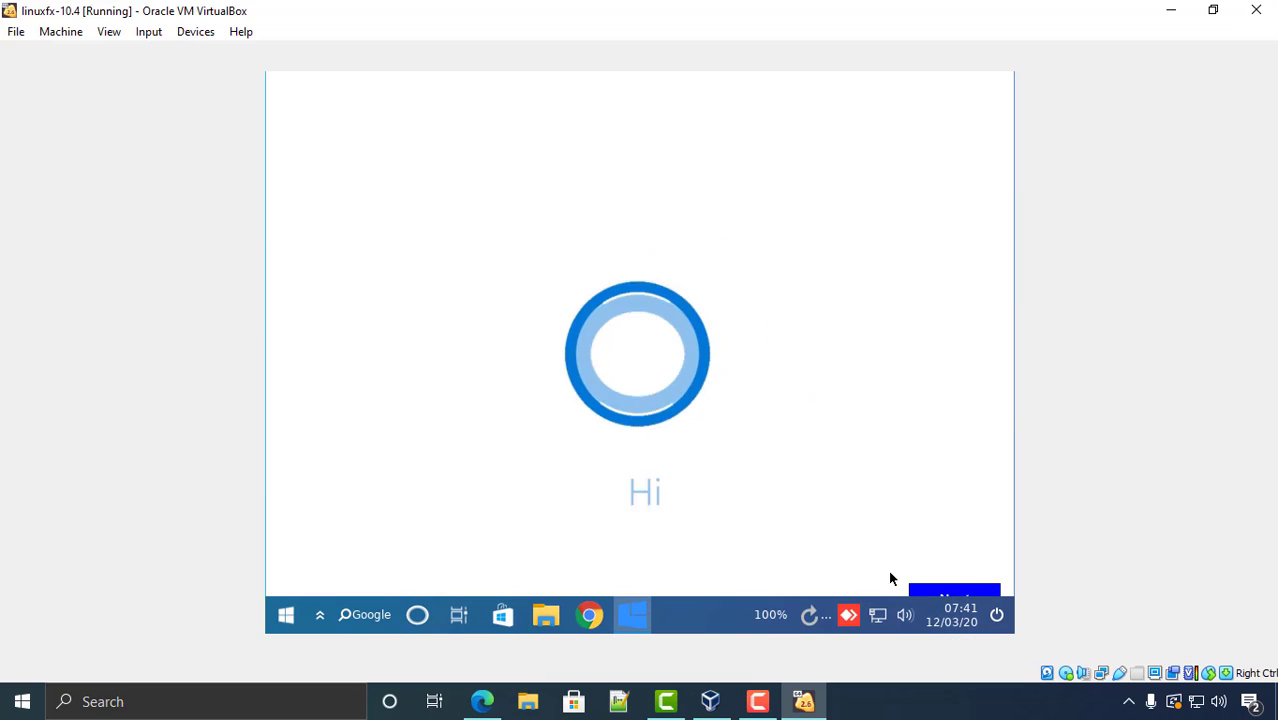
{"action": "left_click", "coordinate": [950, 591]}
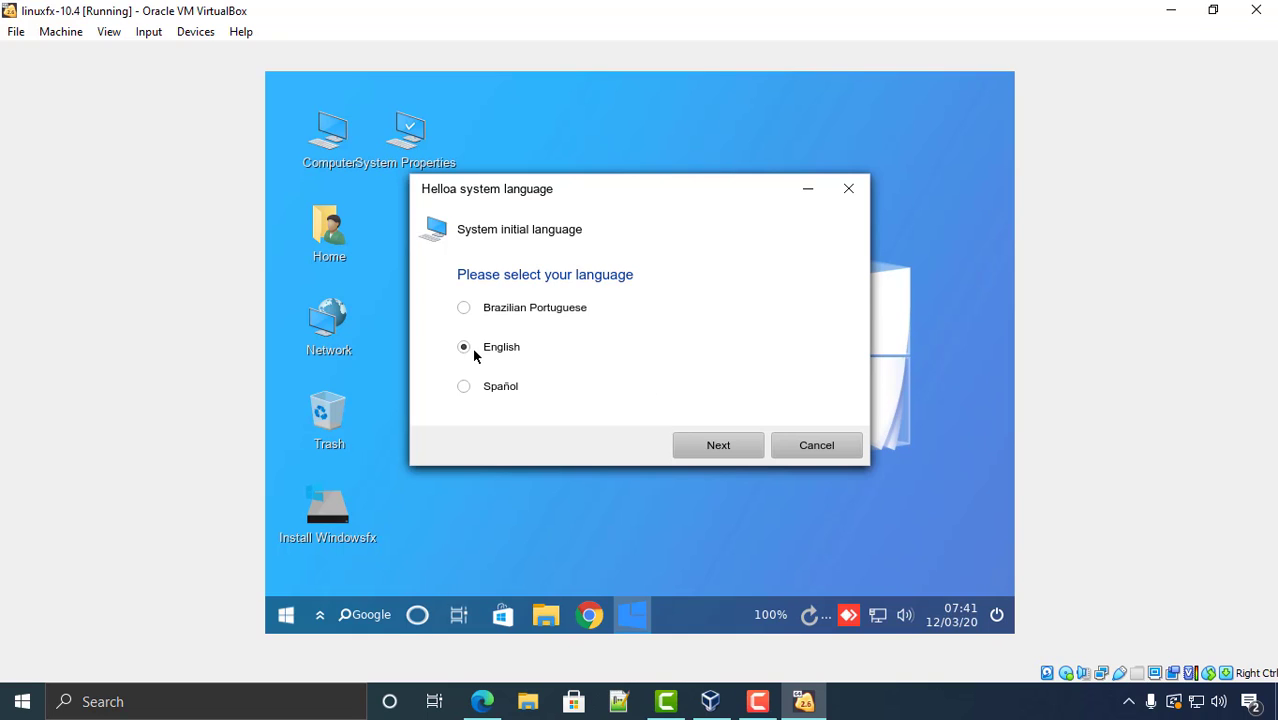
{"action": "left_click", "coordinate": [716, 445]}
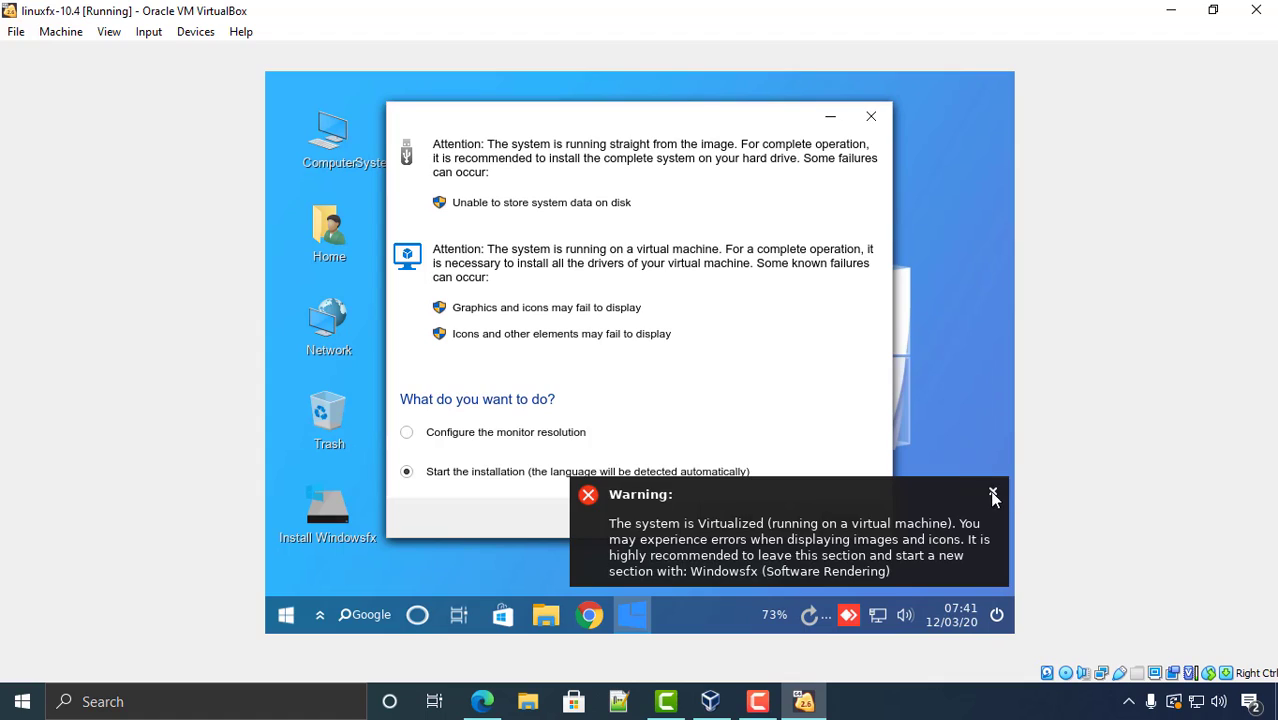
{"action": "left_click", "coordinate": [993, 495]}
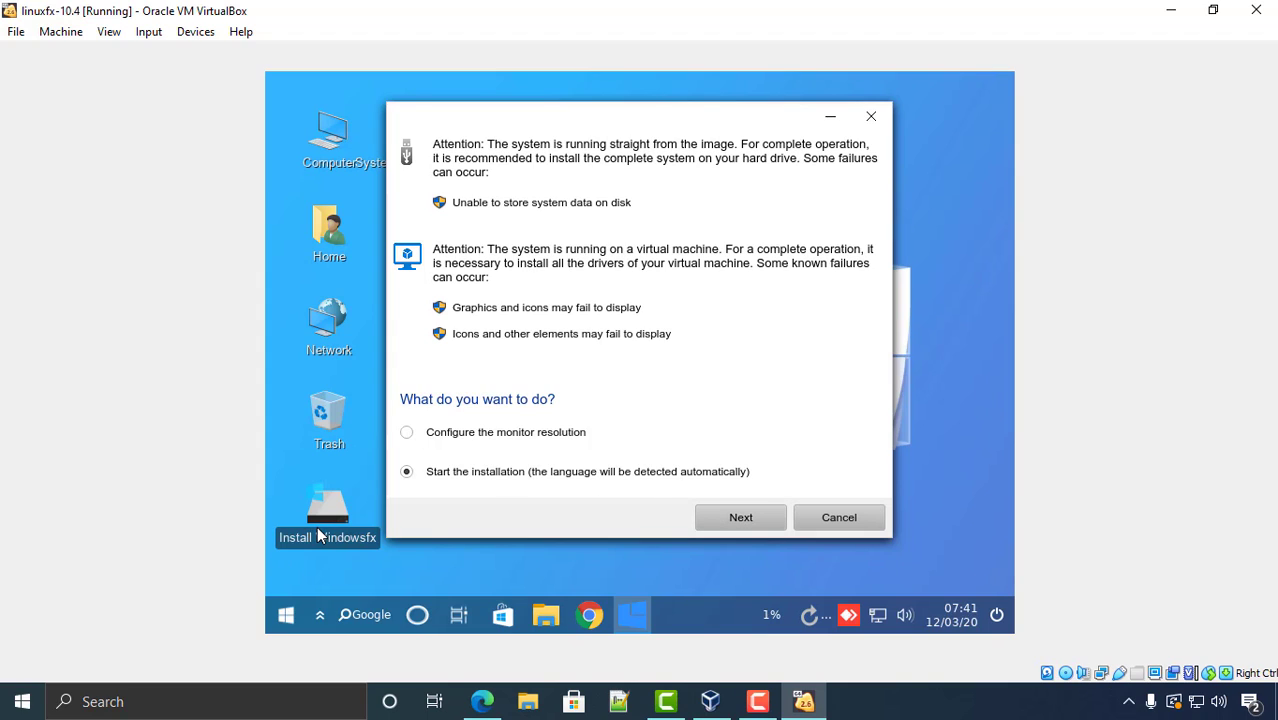
{"action": "left_click", "coordinate": [742, 520]}
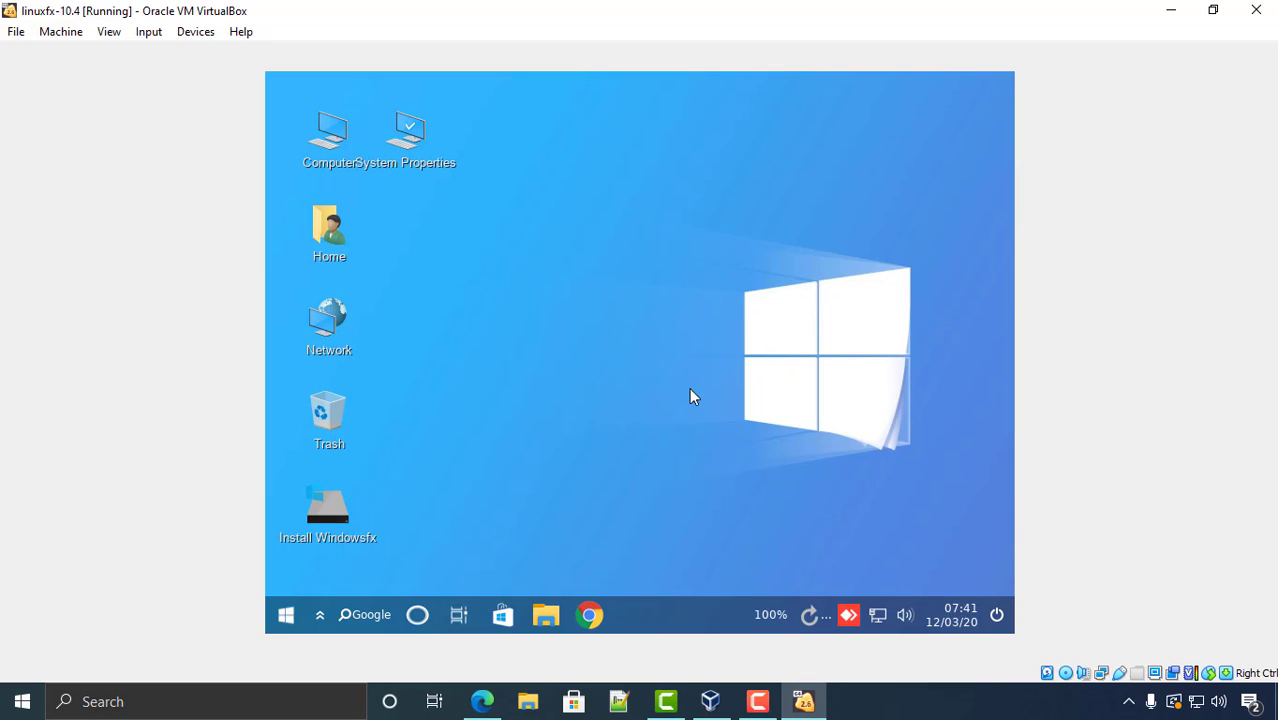
{"action": "right_click", "coordinate": [647, 357]}
- Close the desktop context menu so the installer's Welcome page shows with American English
{"action": "left_click", "coordinate": [632, 293]}
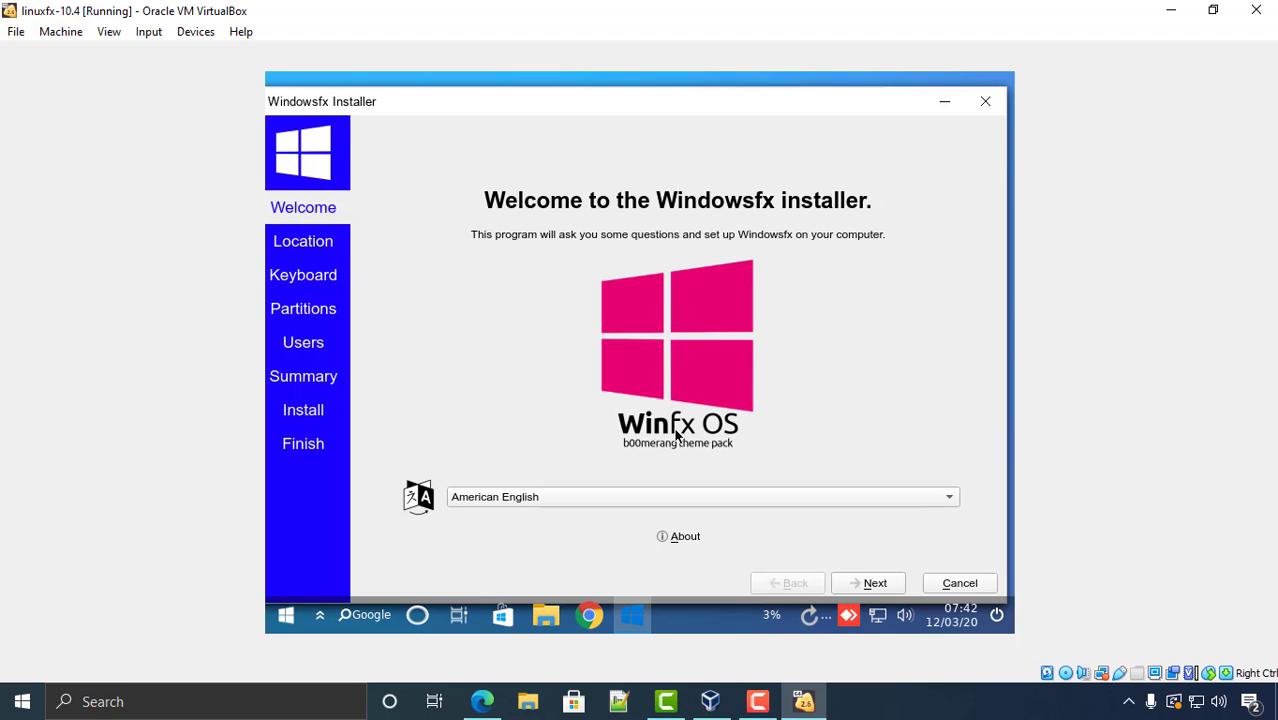
- On the Location step, set the time zone to Asia / Kolkata
{"action": "left_click", "coordinate": [875, 583]}
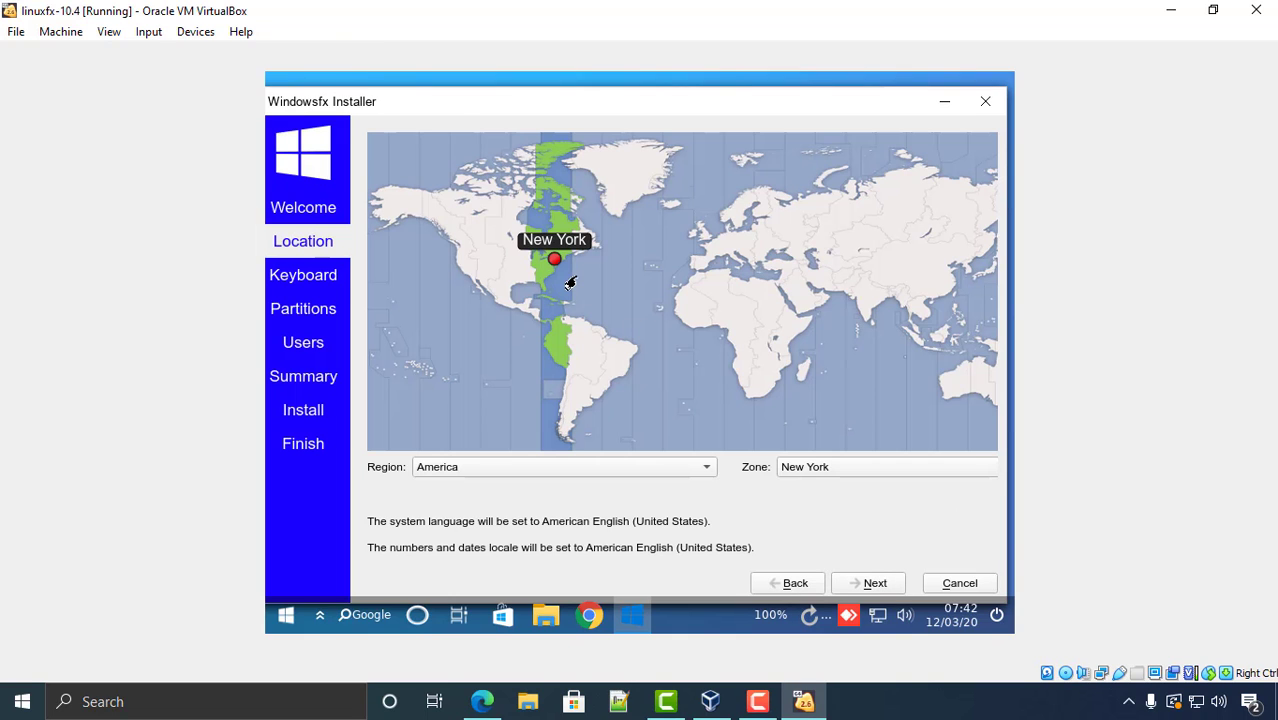
{"action": "left_click", "coordinate": [706, 470]}
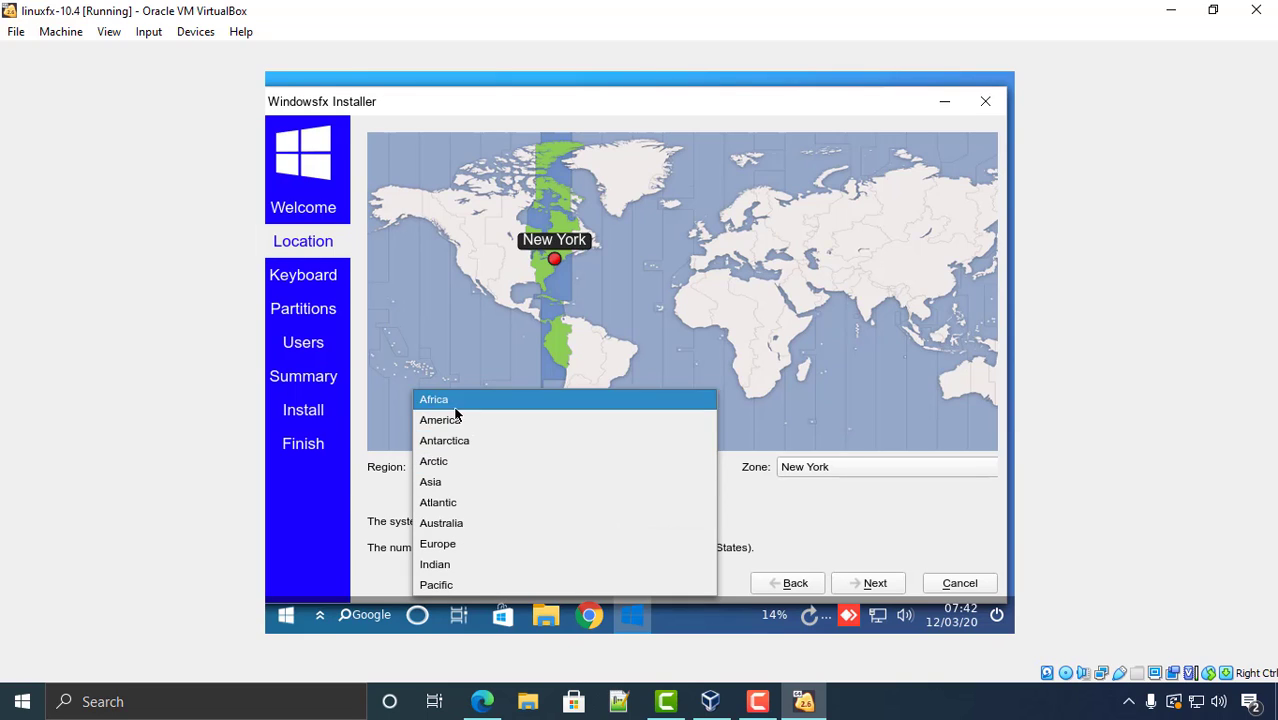
{"action": "left_click", "coordinate": [440, 482]}
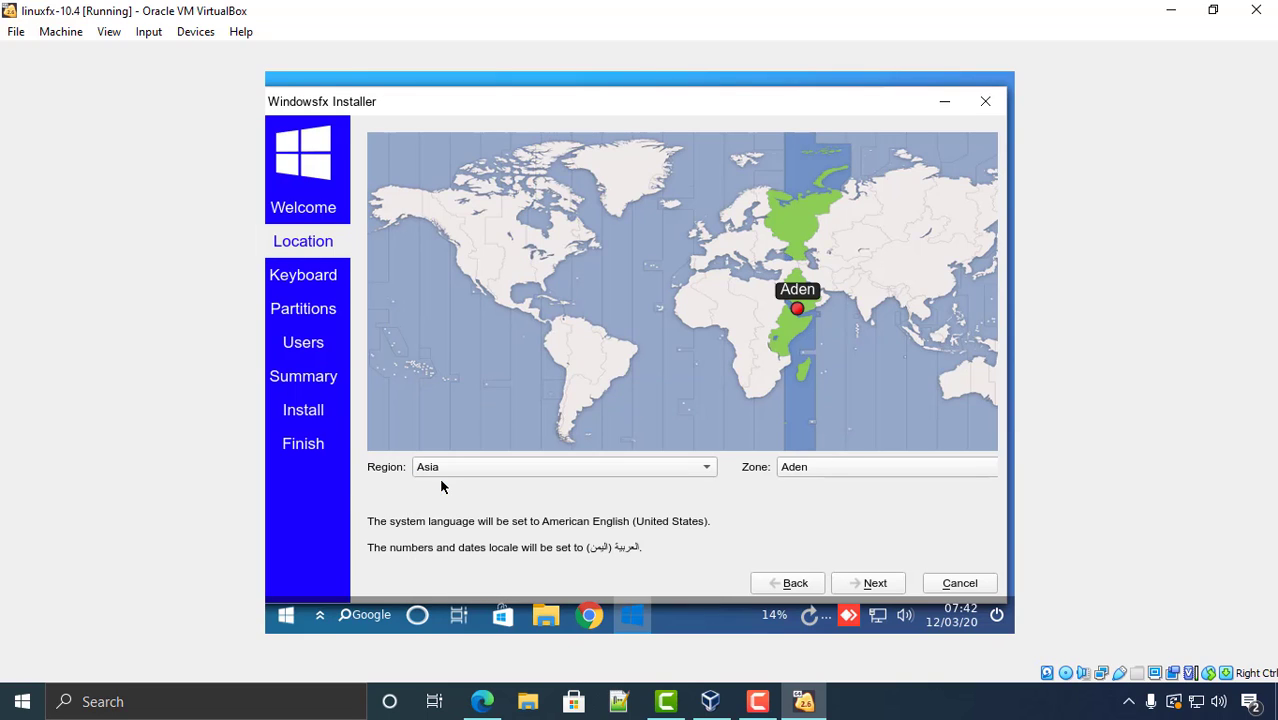
{"action": "left_click", "coordinate": [823, 467]}
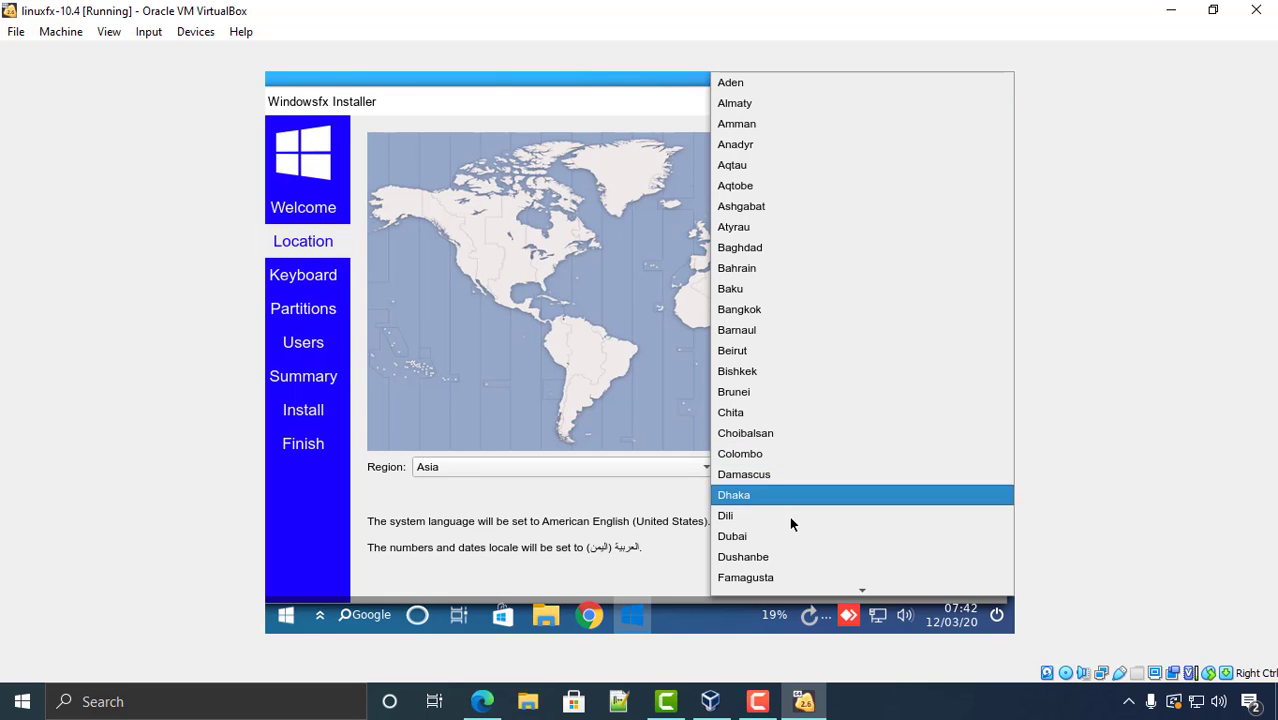
{"action": "scroll", "coordinate": [788, 519], "scroll_direction": "down", "scroll_amount": 5}
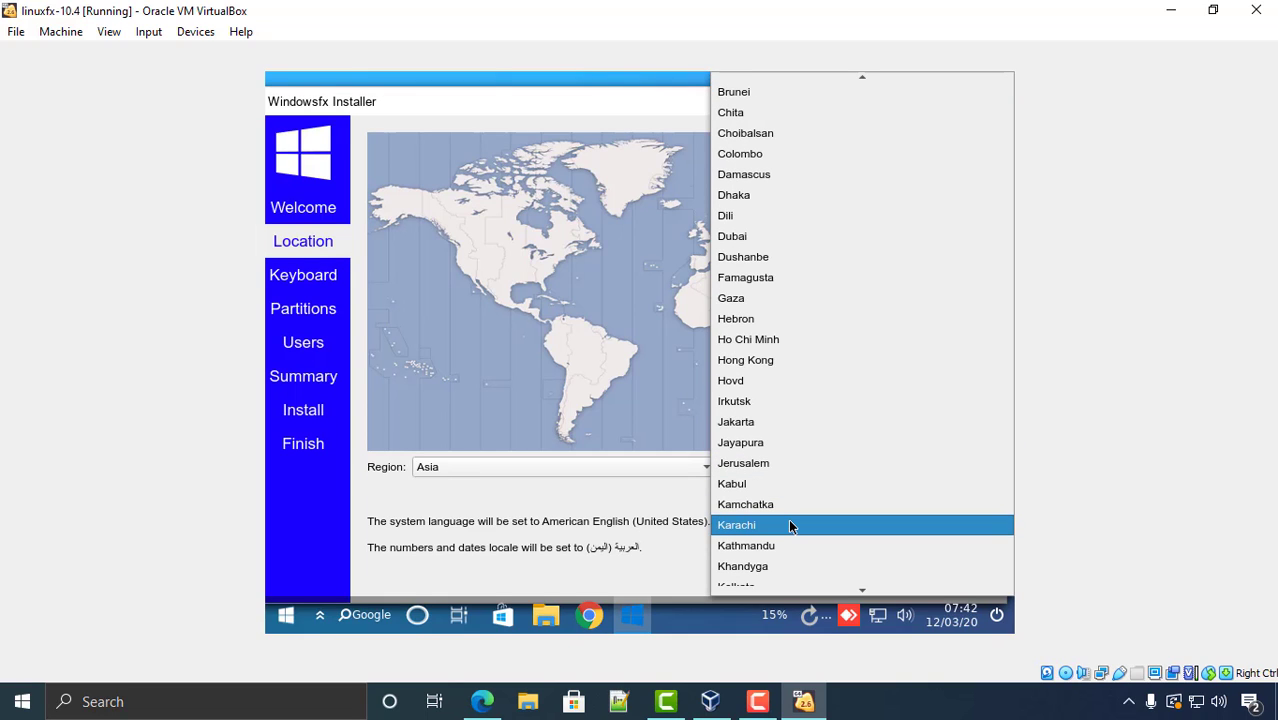
{"action": "scroll", "coordinate": [788, 525], "scroll_direction": "down", "scroll_amount": 1}
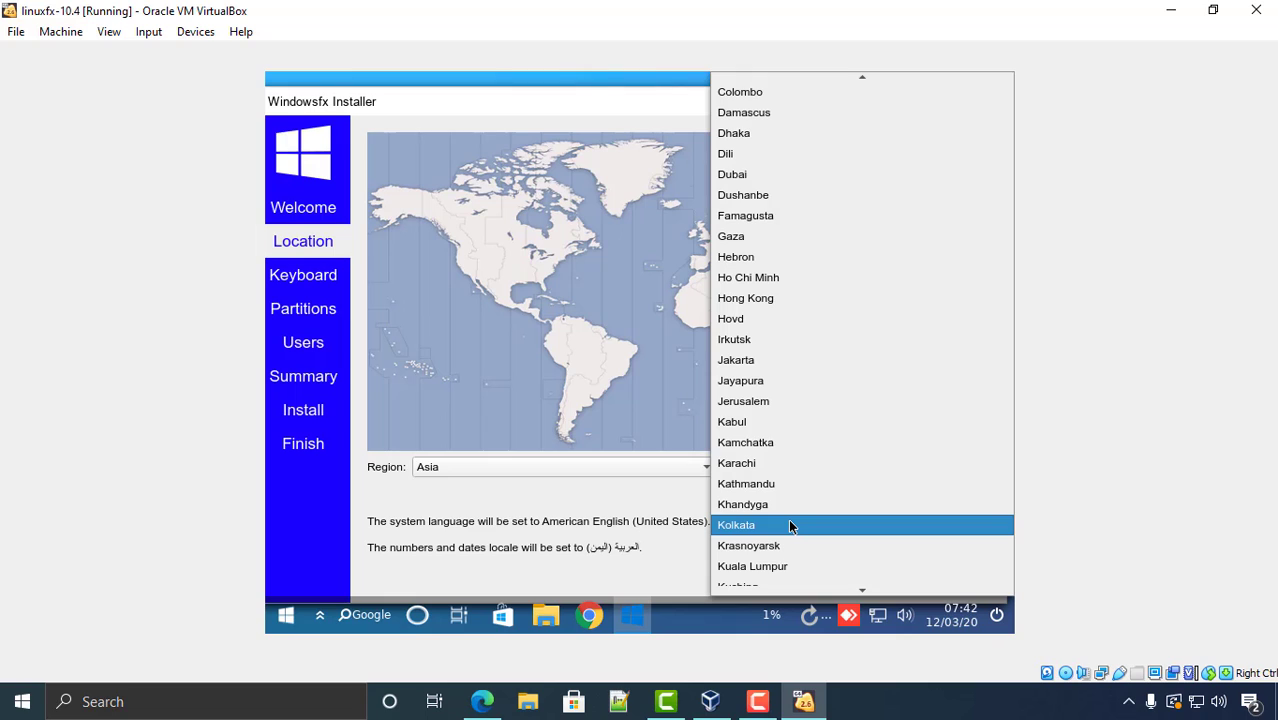
{"action": "scroll", "coordinate": [788, 525], "scroll_direction": "down", "scroll_amount": 1}
{"action": "scroll", "coordinate": [750, 463], "scroll_direction": "down", "scroll_amount": 1}
{"action": "left_click", "coordinate": [750, 401]}
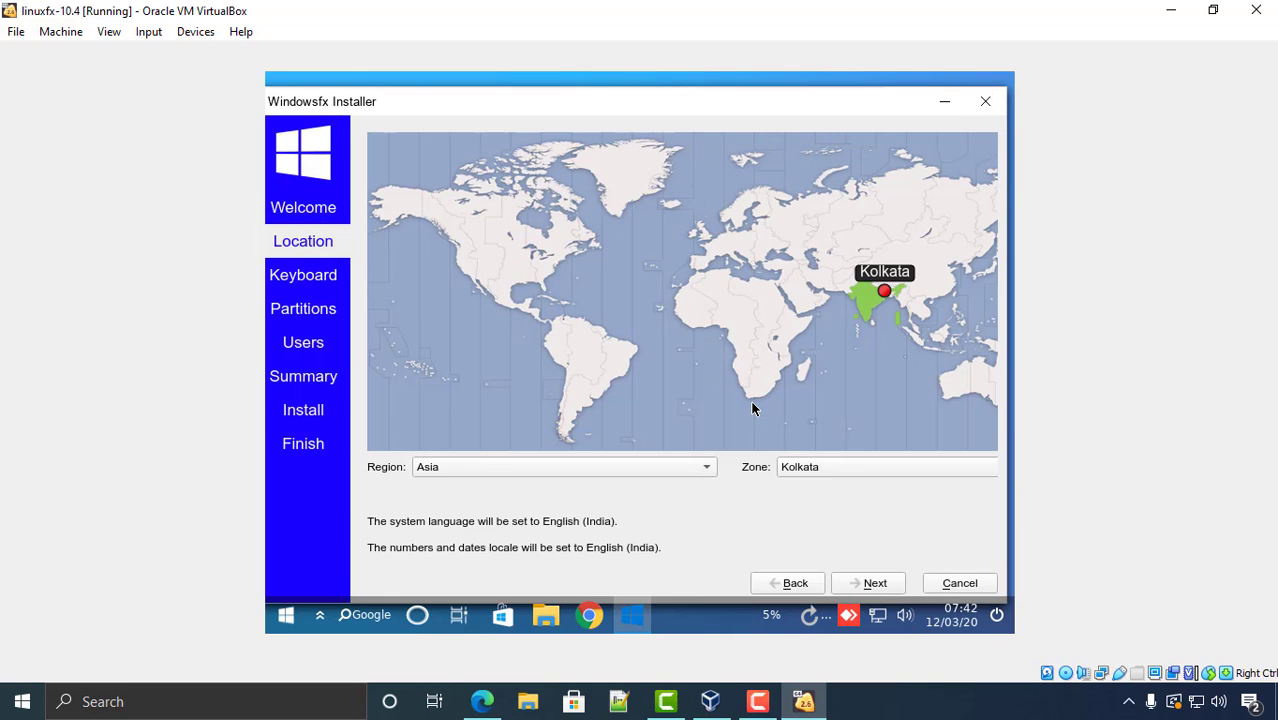
- Choose the English (India, with rupee) keyboard layout and continue to partitioning
{"action": "left_click", "coordinate": [872, 584]}
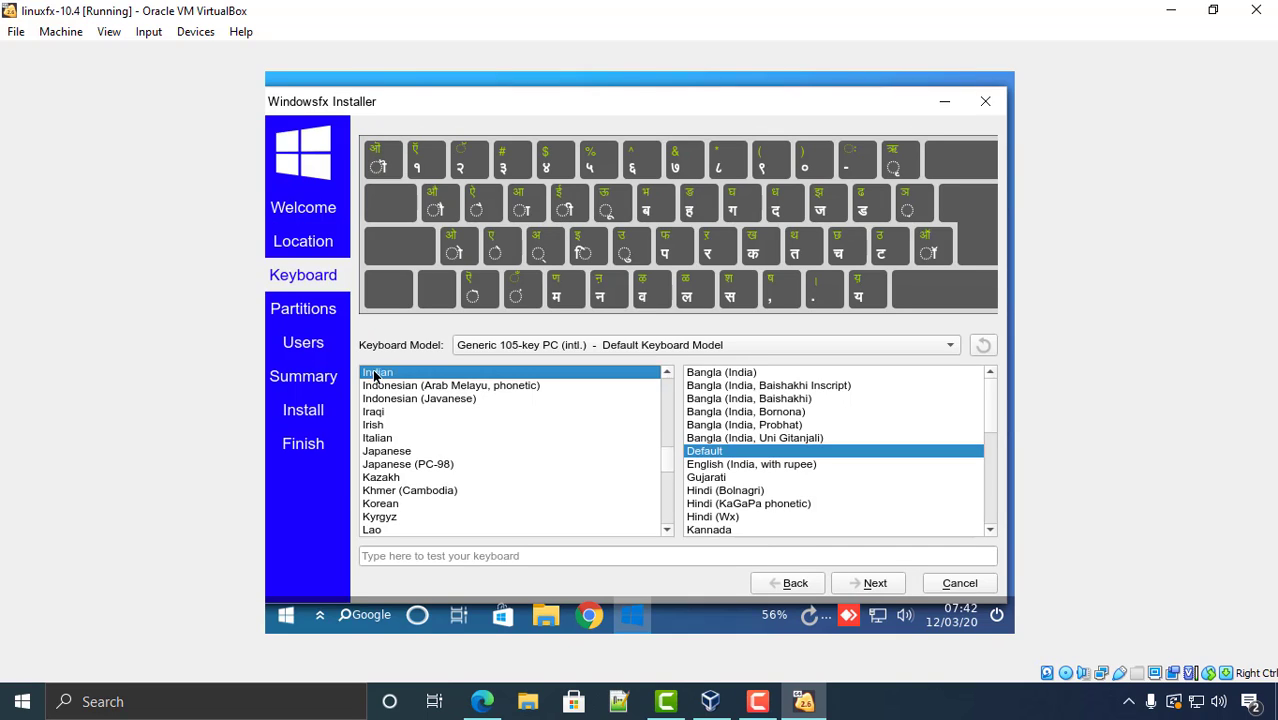
{"action": "left_click", "coordinate": [713, 466]}
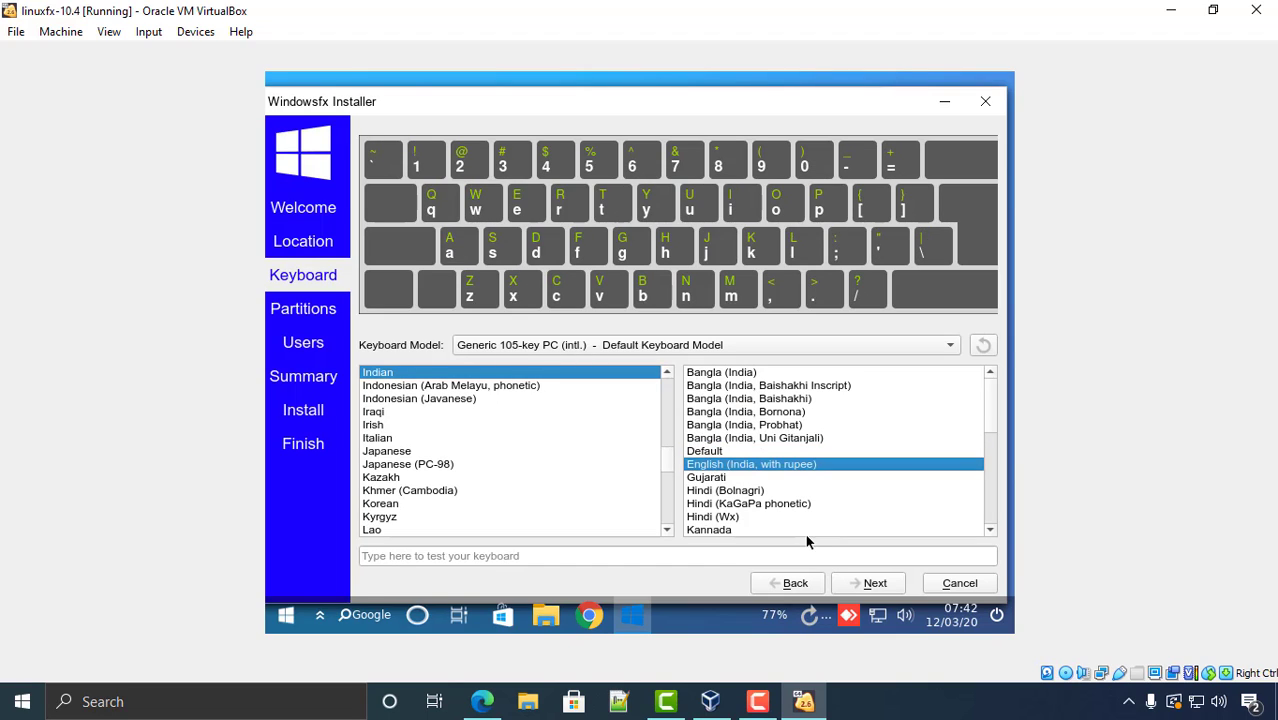
{"action": "left_click", "coordinate": [876, 584]}
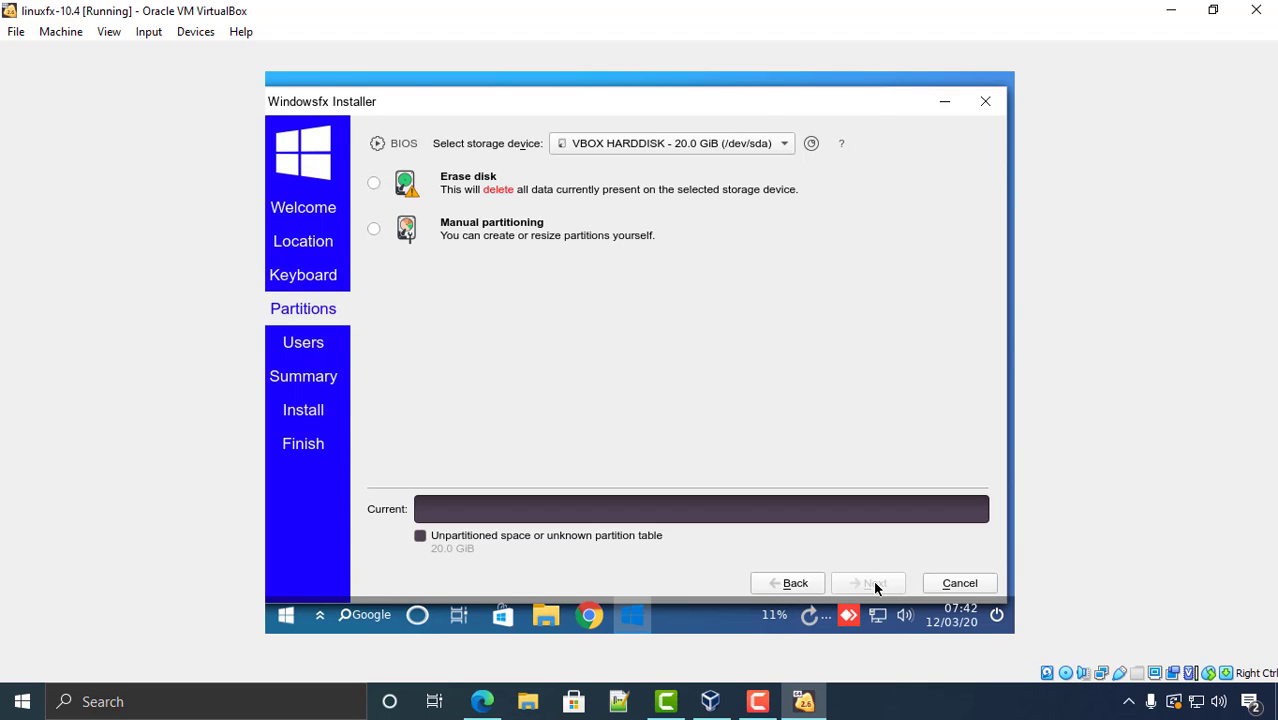
- Choose Erase disk for the 20.0 GiB drive and continue to the Users page
{"action": "left_click", "coordinate": [455, 190]}
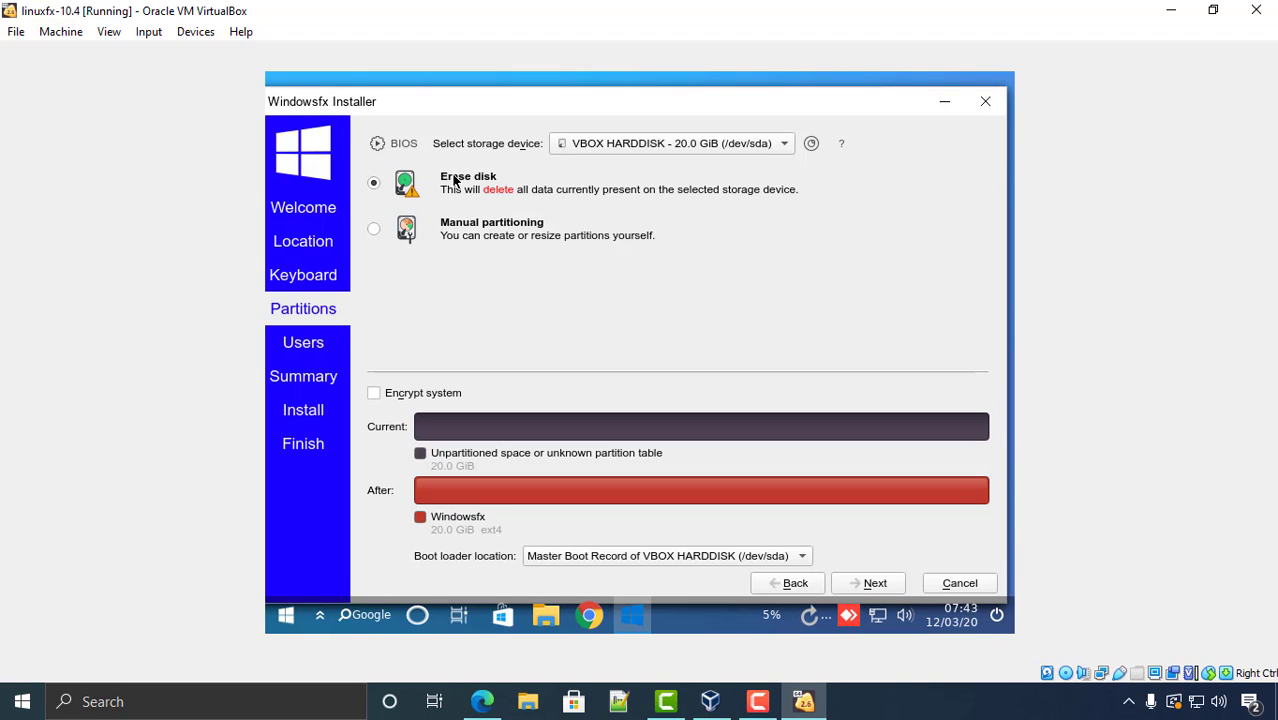
{"action": "left_click", "coordinate": [874, 586]}
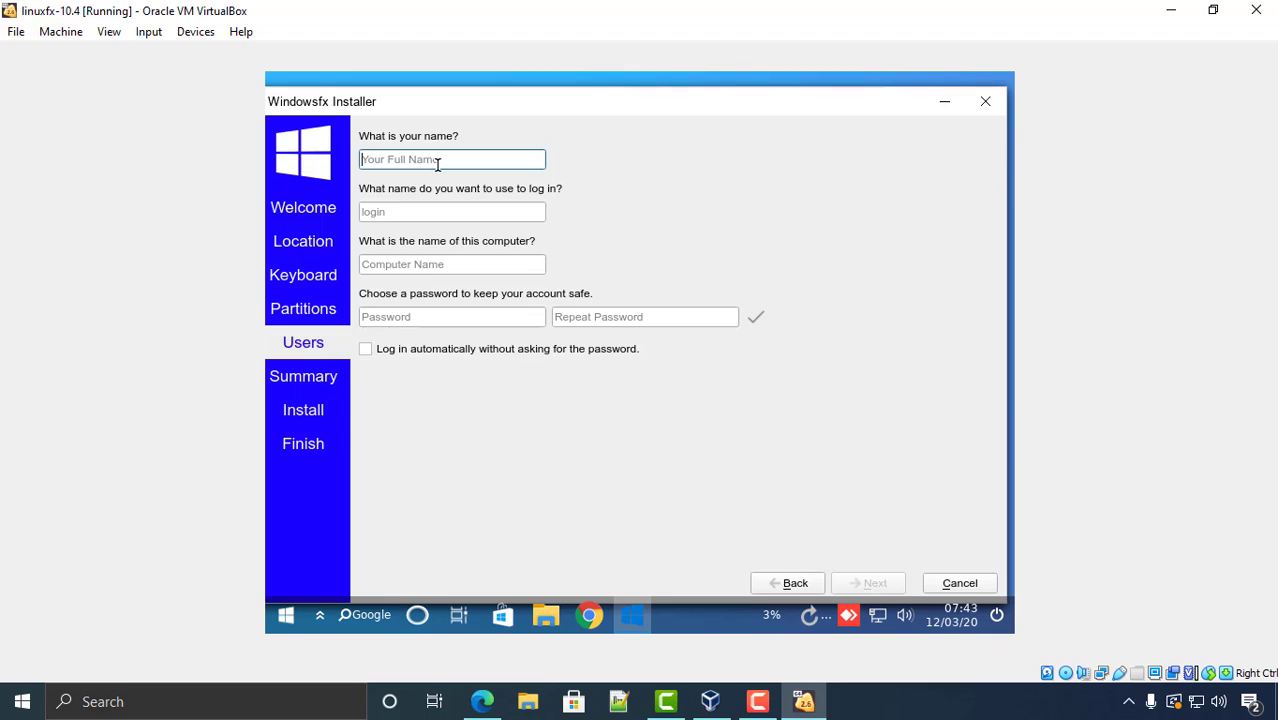
- Create user 'admin' with the account password entered and confirmed, then continue to Summary
{"action": "type", "text": "admin"}
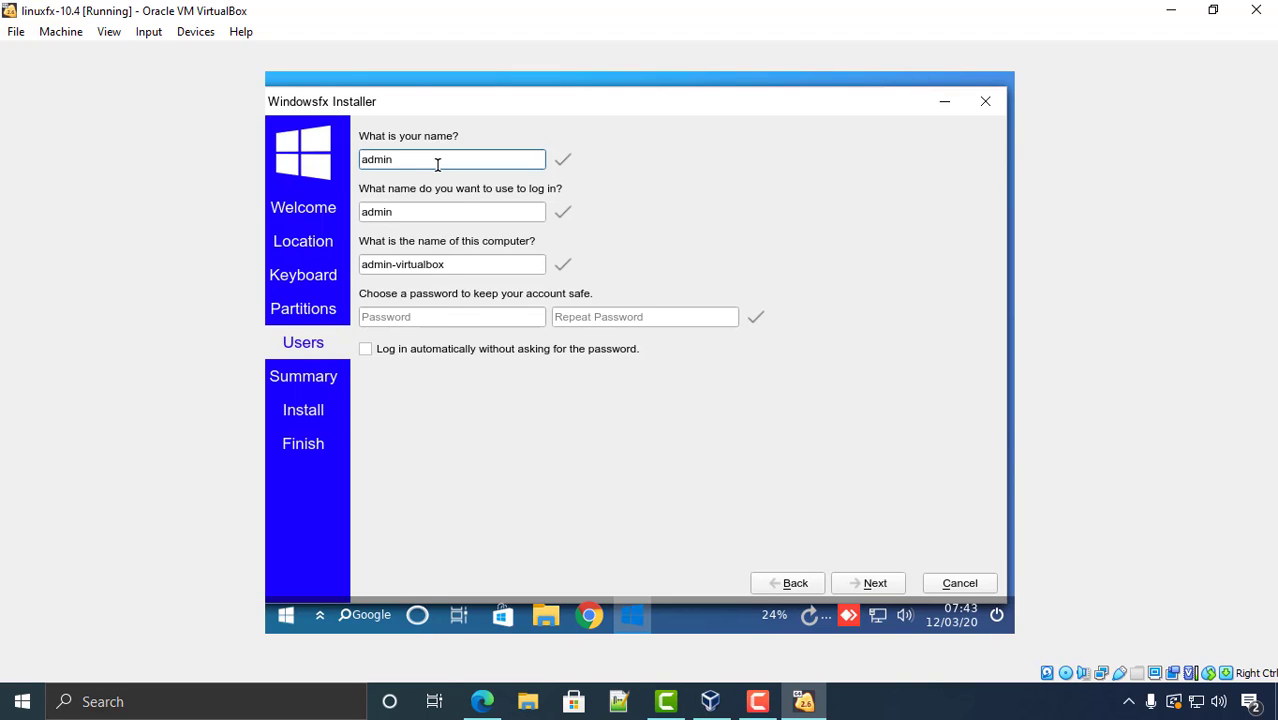
{"action": "left_click", "coordinate": [432, 319]}
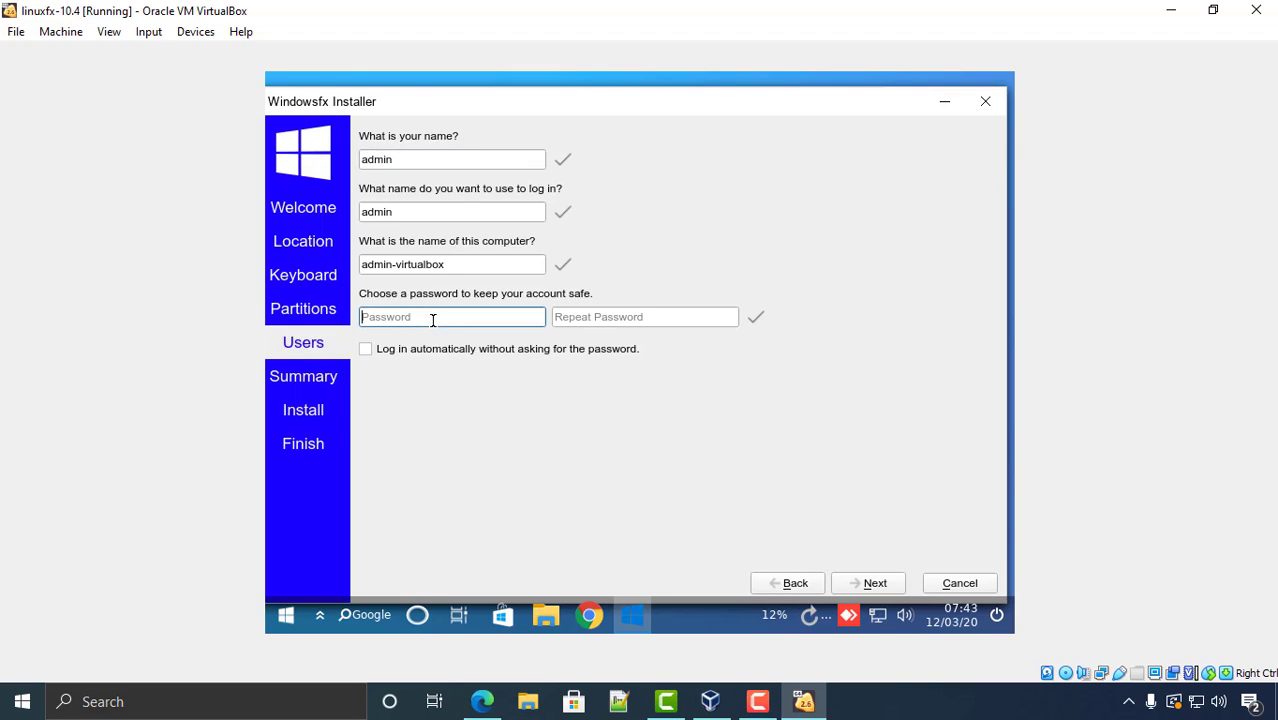
{"action": "type", "text": "password"}
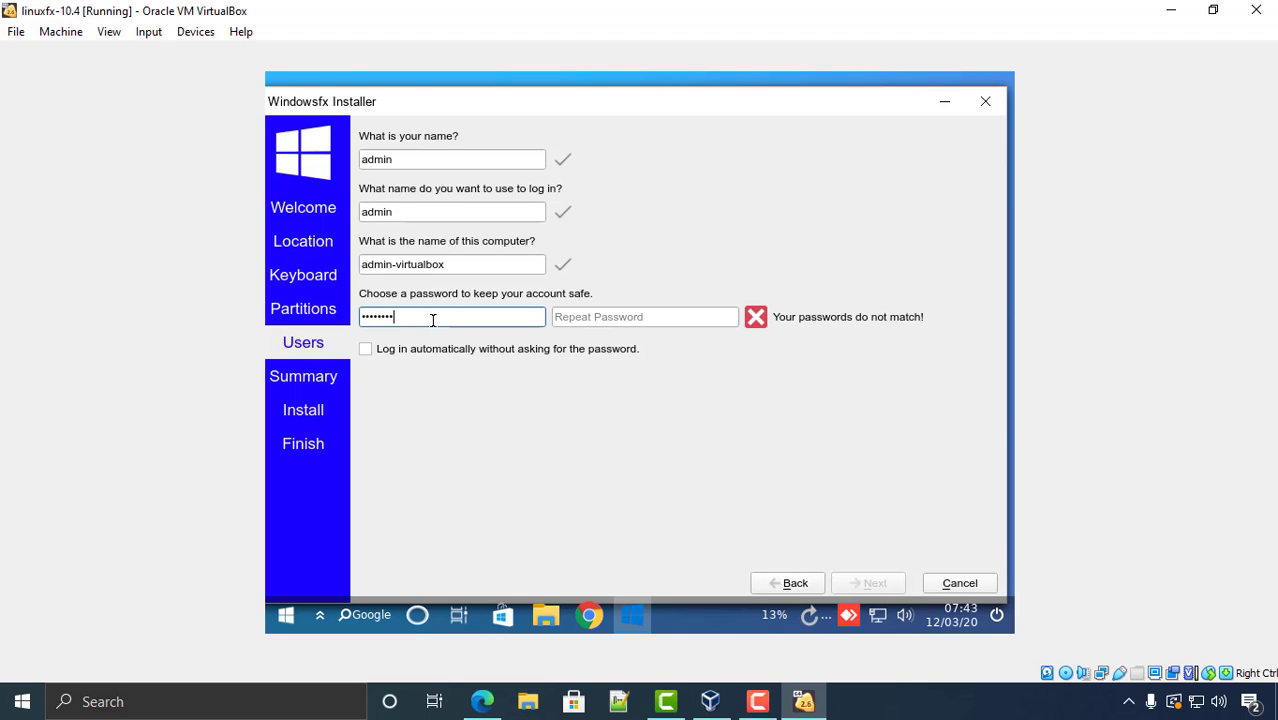
{"action": "left_click", "coordinate": [602, 319]}
{"action": "type", "text": "passw"}
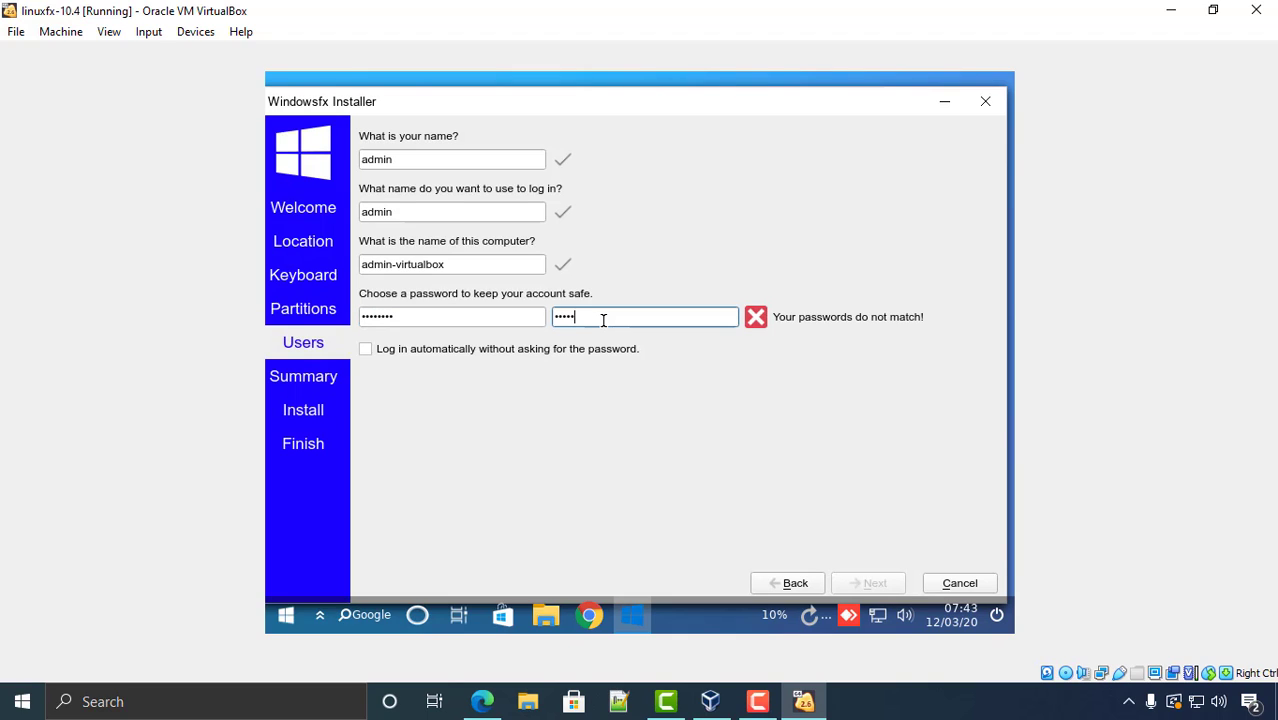
{"action": "key", "text": "BackSpace"}
{"action": "key", "text": "BackSpace"}
{"action": "key", "text": "BackSpace"}
{"action": "key", "text": "BackSpace"}
{"action": "type", "text": "password"}
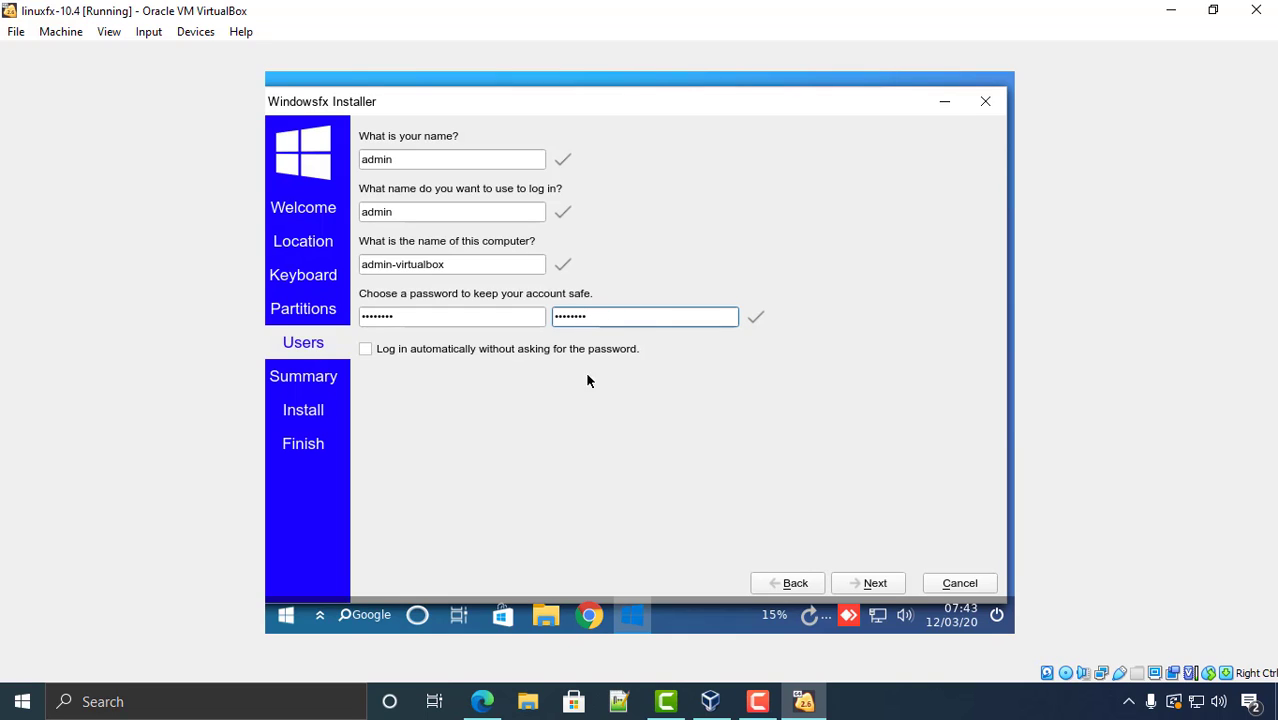
{"action": "left_click", "coordinate": [870, 583]}
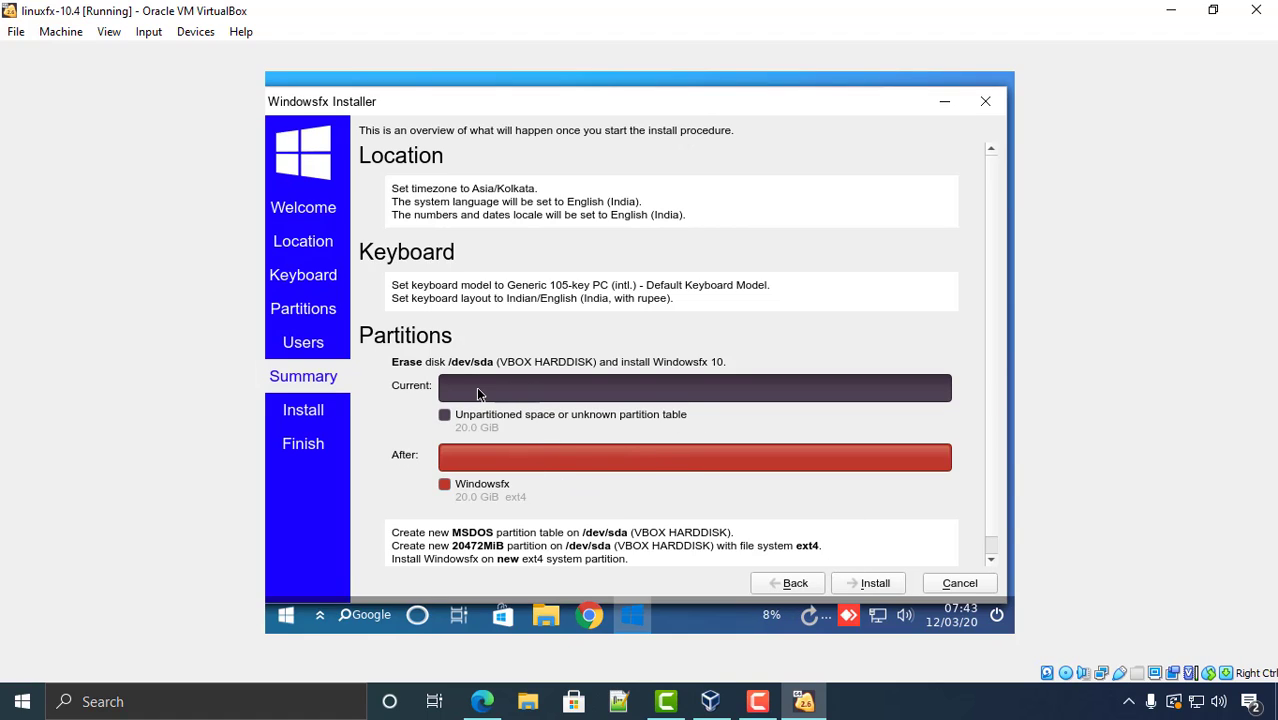
- Start the installation and confirm writing the changes to the 20 GiB disk
{"action": "left_click", "coordinate": [875, 583]}
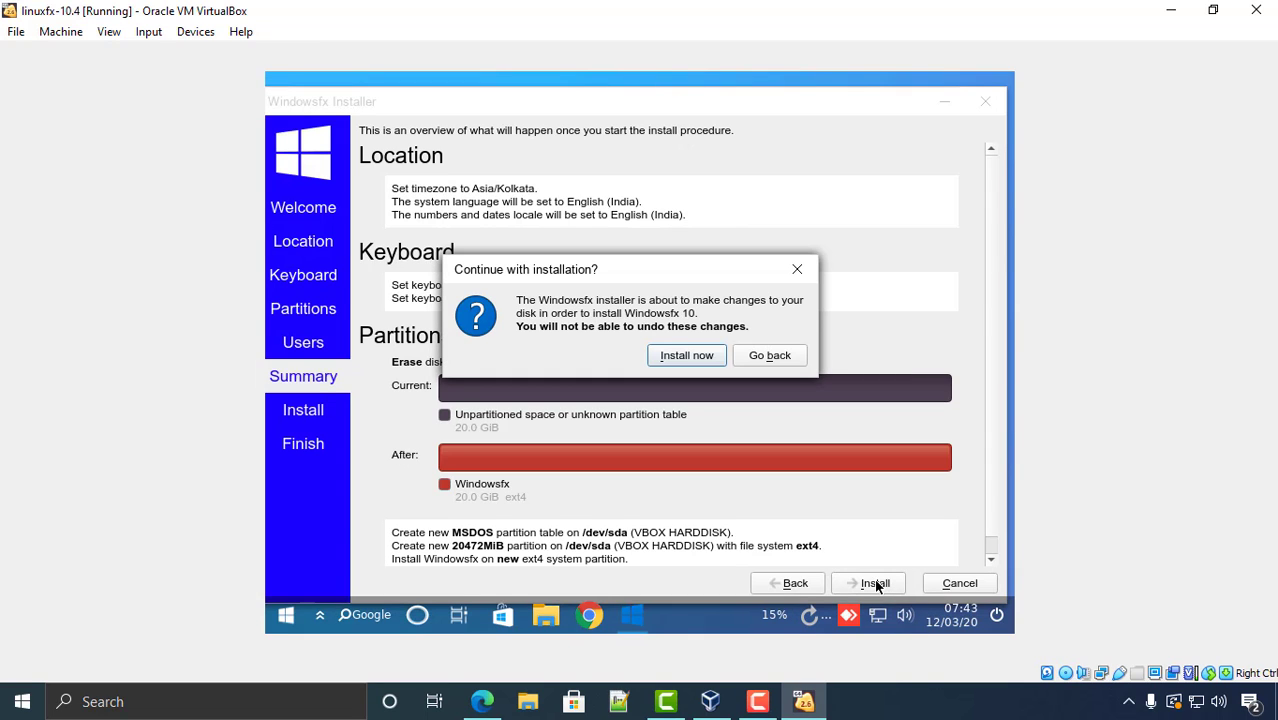
{"action": "left_click", "coordinate": [687, 356]}
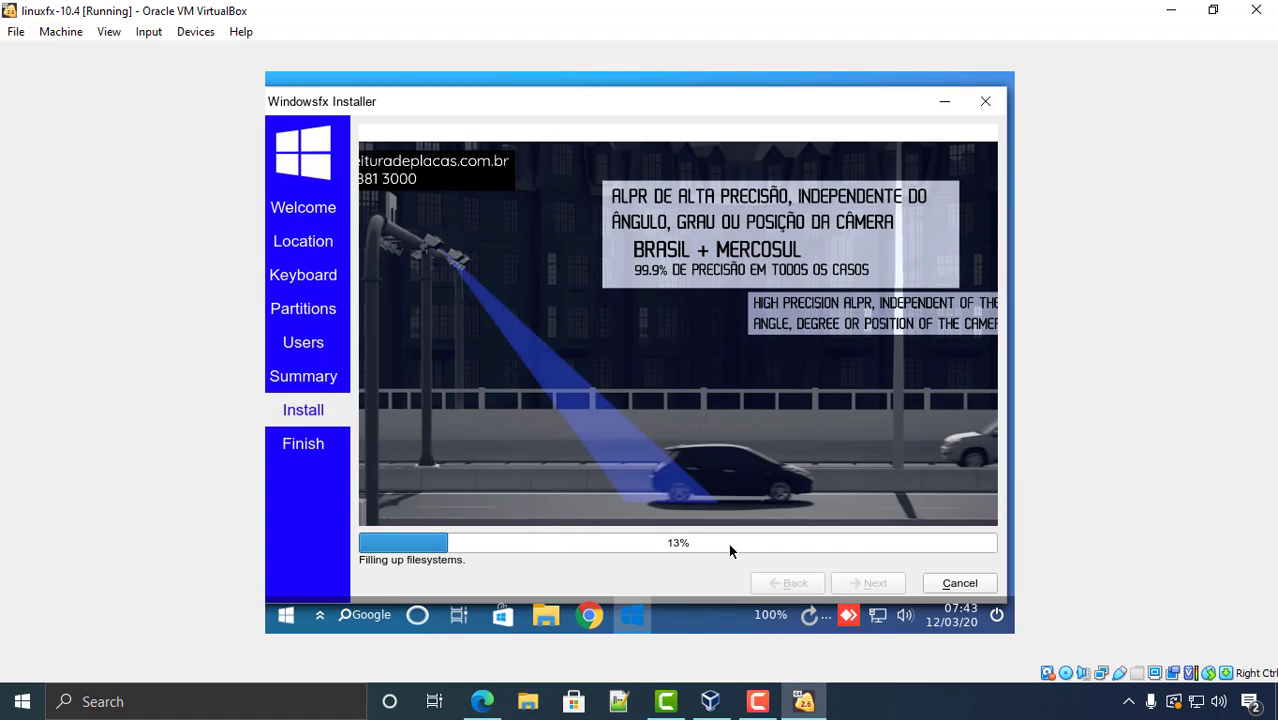
- Let the installation finish to the All done page with Restart now ticked
{"action": "left_click", "coordinate": [773, 703]}
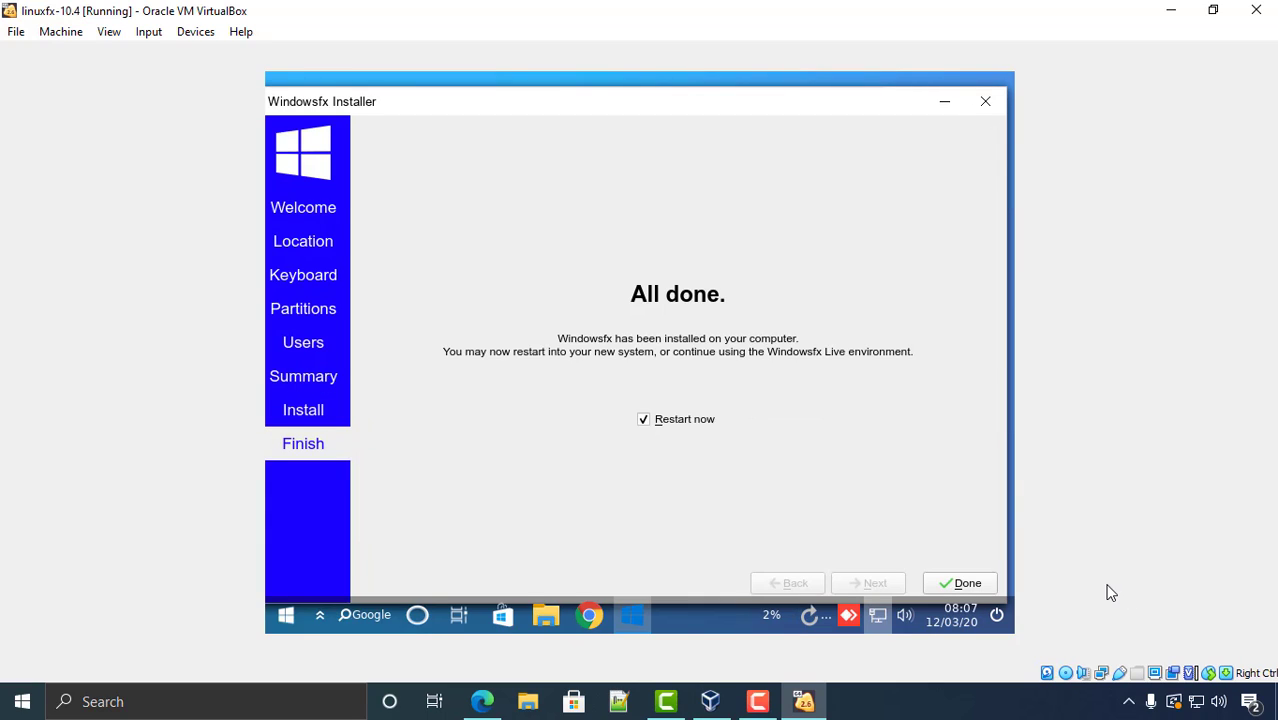
- Reboot into the installed system, log in with the account password, and close the mouse-integration notice
{"action": "left_click", "coordinate": [964, 585]}
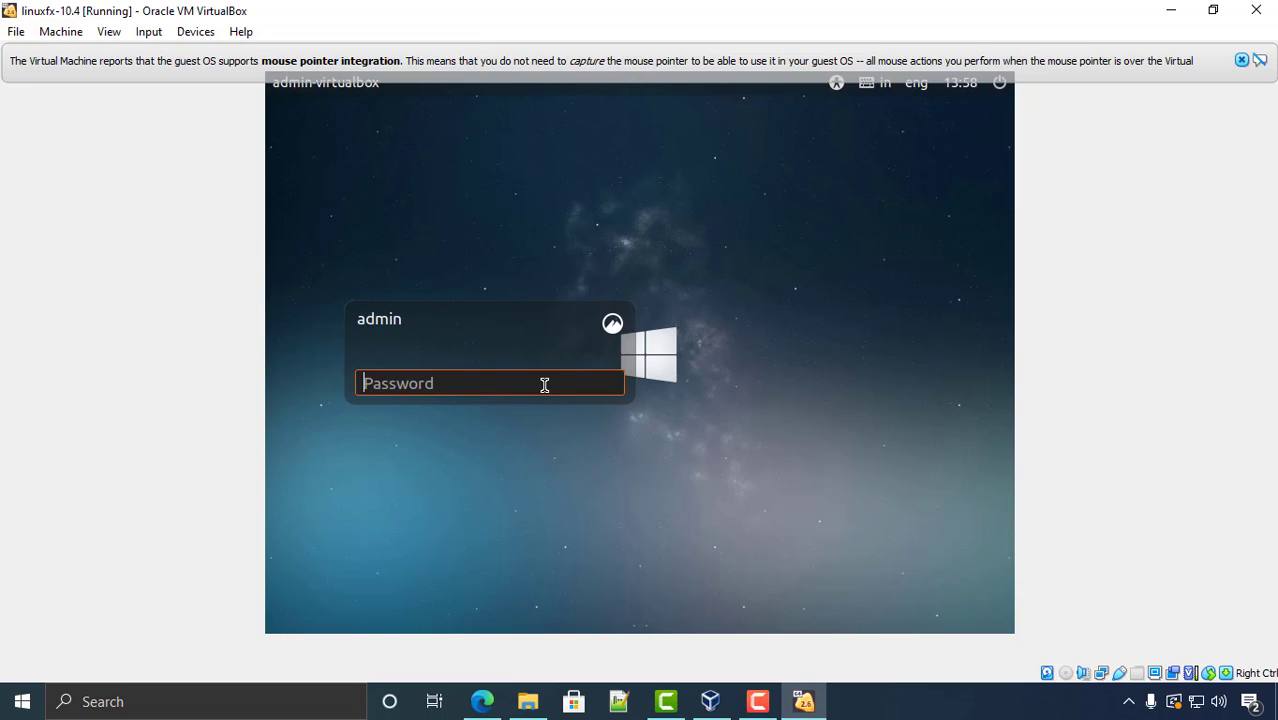
{"action": "type", "text": "********"}
{"action": "key", "text": "Return"}
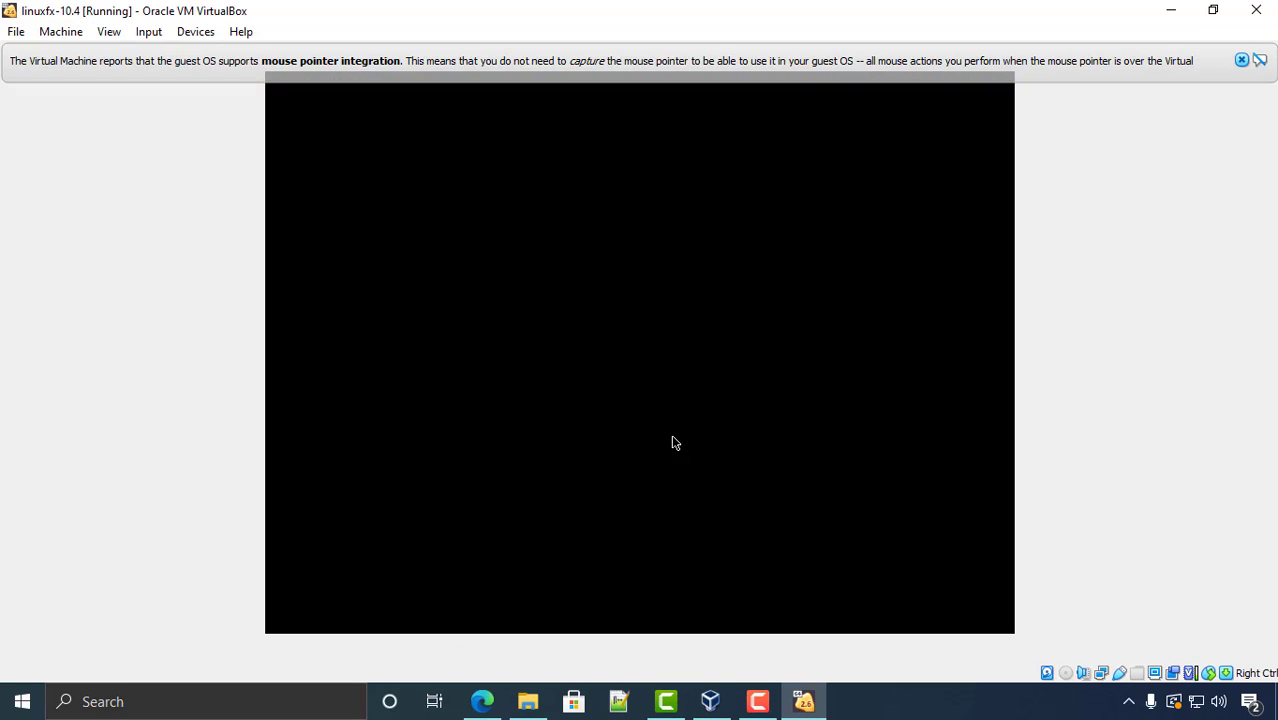
{"action": "left_click", "coordinate": [1242, 60]}
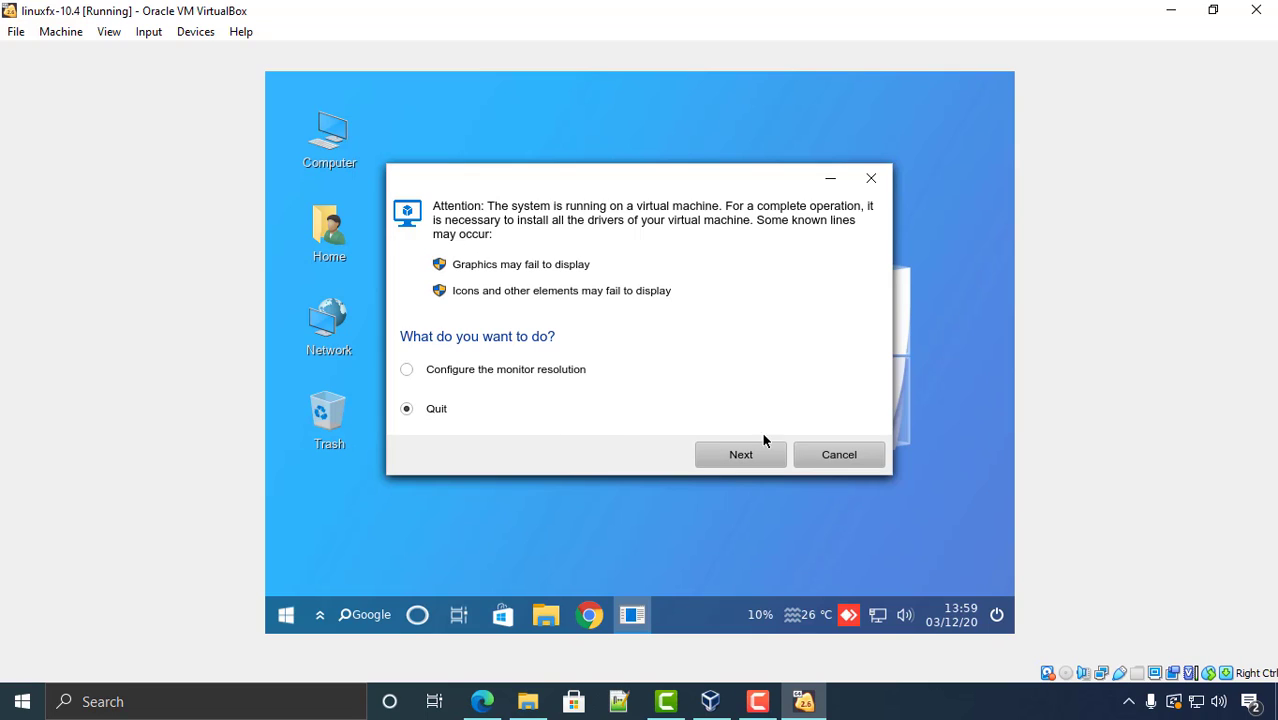
- Cancel the virtual-machine driver warning and bring up the desktop's right-click menu
{"action": "left_click", "coordinate": [846, 454]}
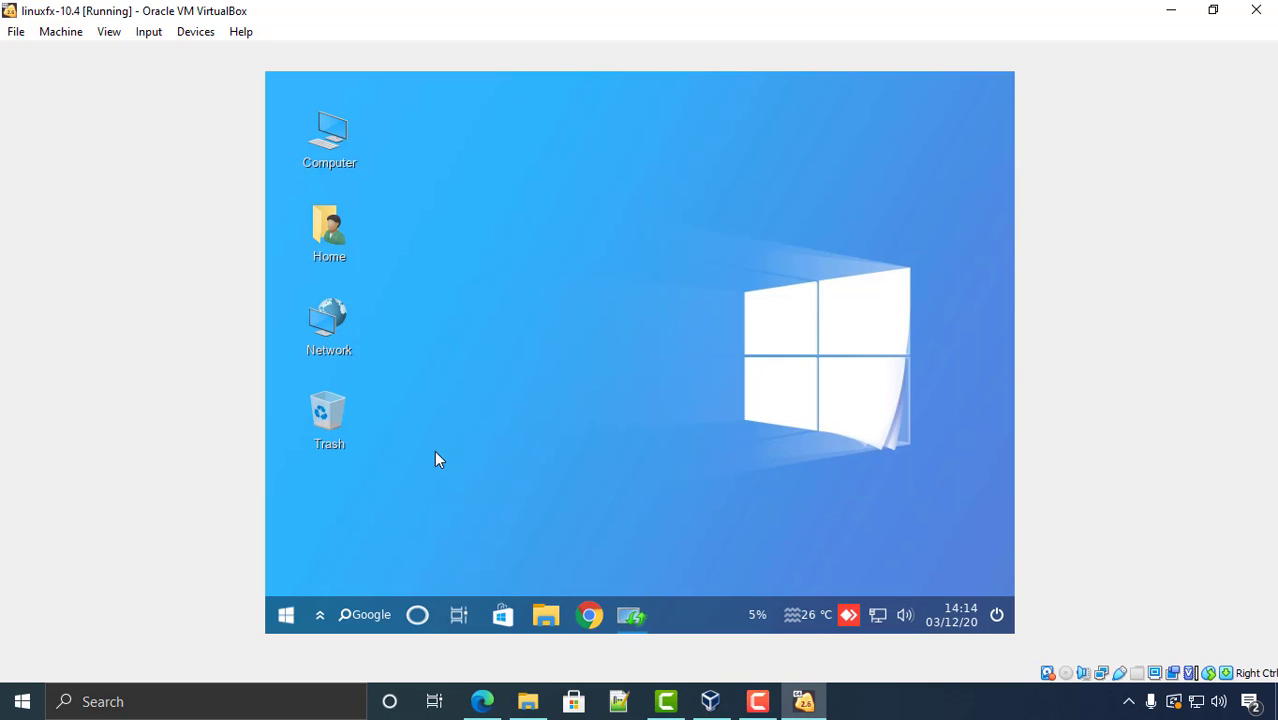
{"action": "right_click", "coordinate": [498, 329]}
{"action": "left_click", "coordinate": [572, 247]}
{"action": "right_click", "coordinate": [441, 504]}
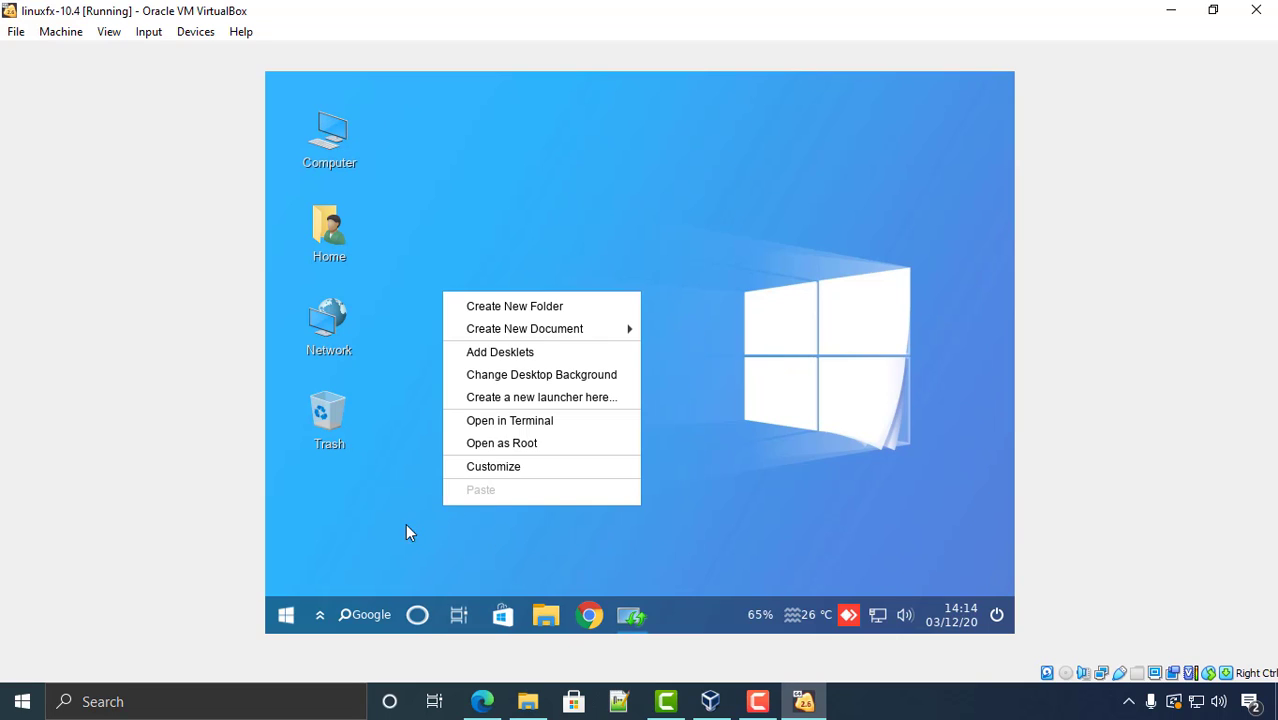
- Pick wintux-night.jpg in Change Desktop Background, then close the Backgrounds window
{"action": "left_click", "coordinate": [539, 378]}
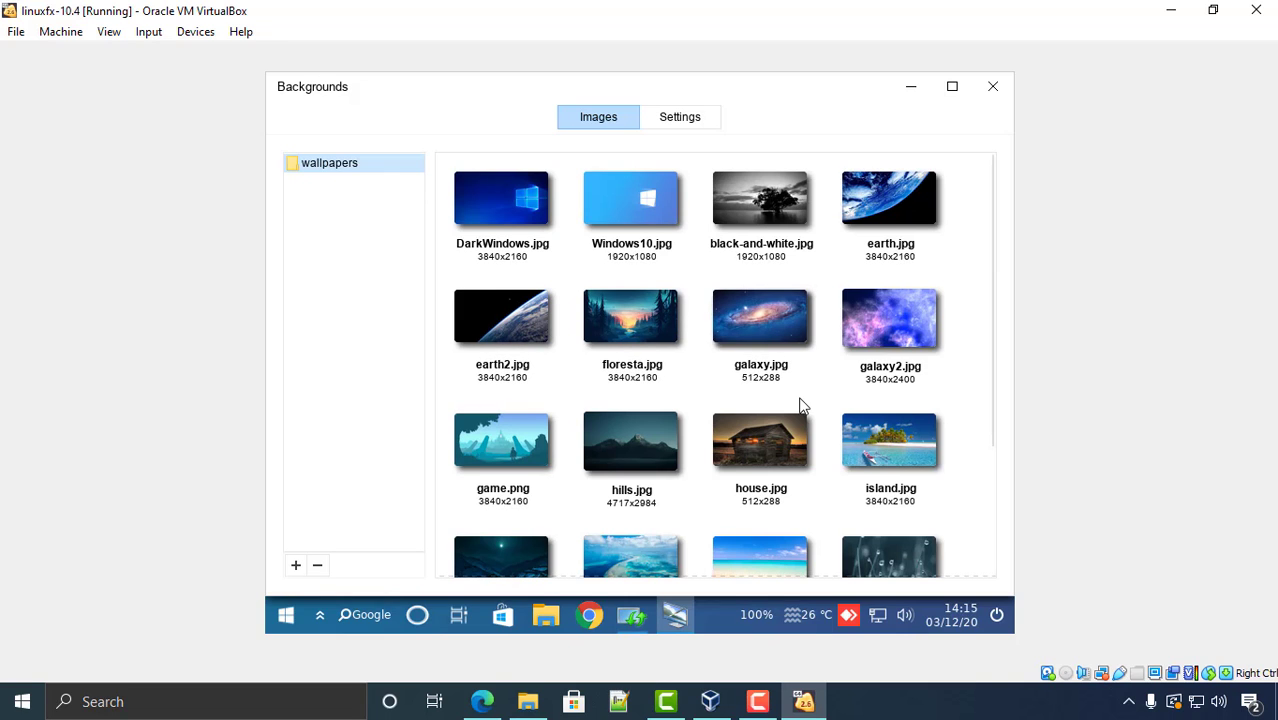
{"action": "scroll", "coordinate": [702, 385], "scroll_direction": "down", "scroll_amount": 3}
{"action": "scroll", "coordinate": [702, 388], "scroll_direction": "down", "scroll_amount": 1}
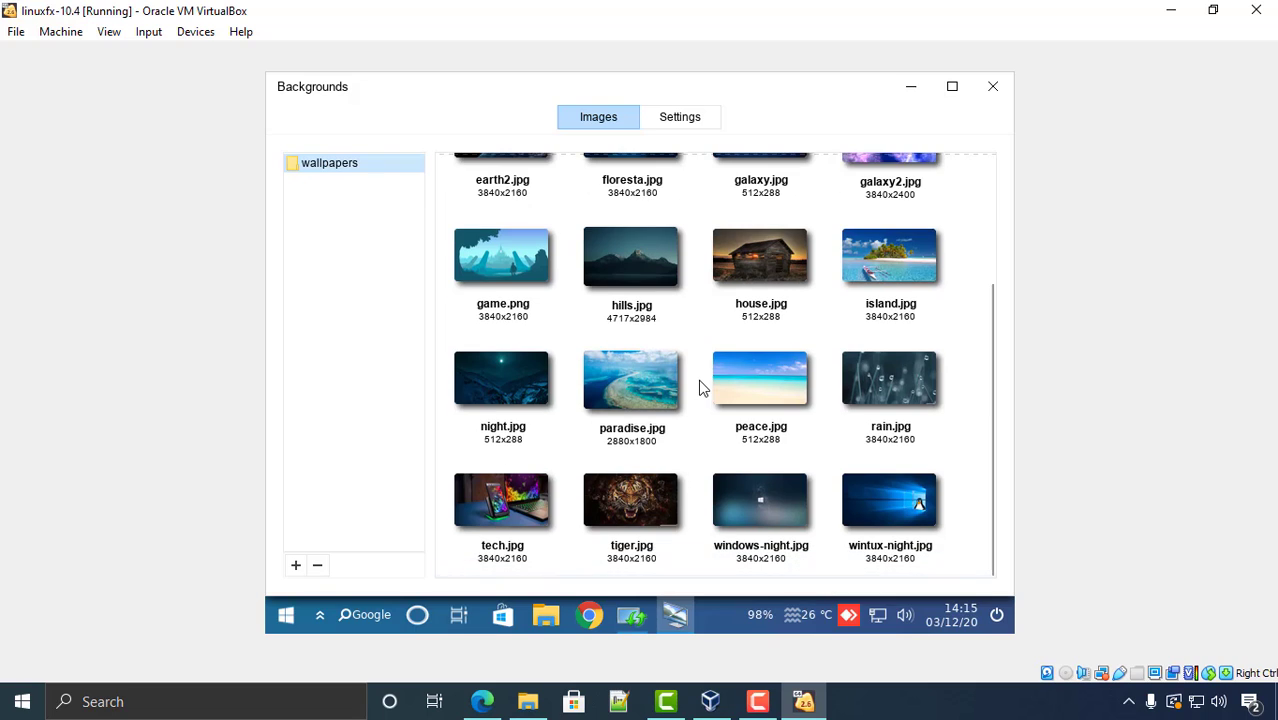
{"action": "left_click", "coordinate": [870, 468]}
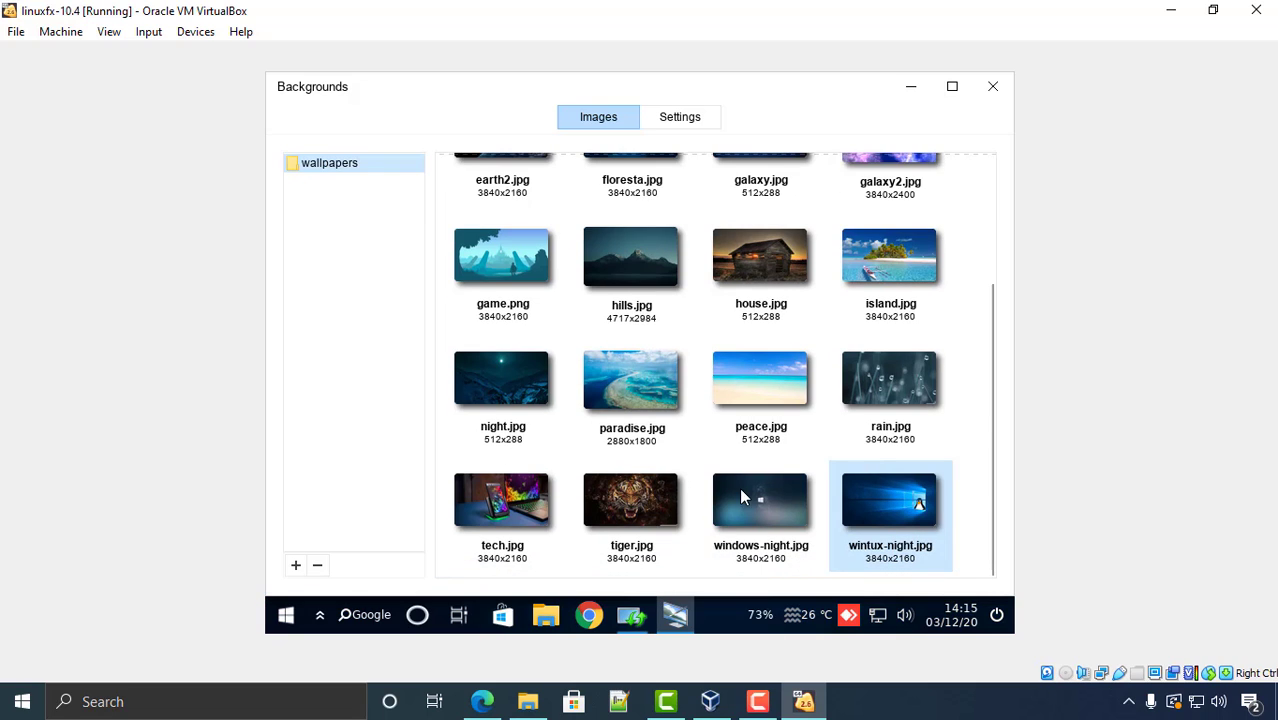
{"action": "left_click", "coordinate": [992, 90]}
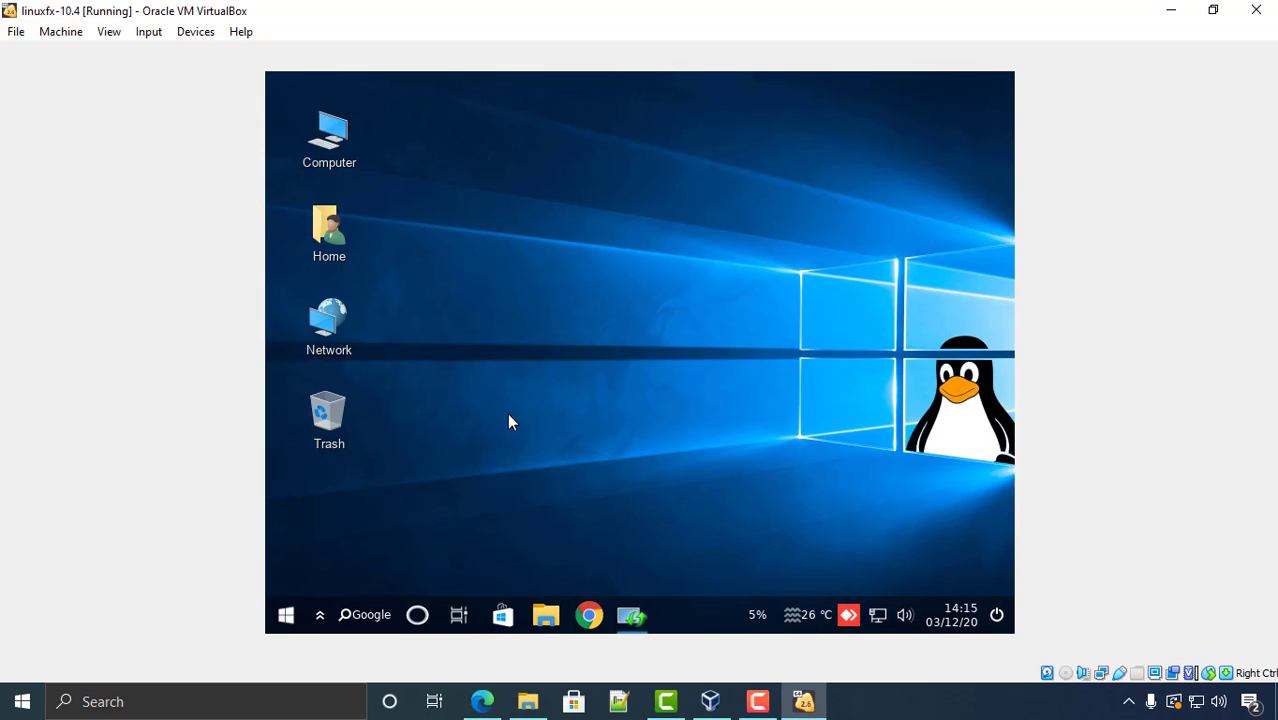
- Launch Winfx settings from the Start menu sidebar, then minimize its window
{"action": "left_click", "coordinate": [283, 606]}
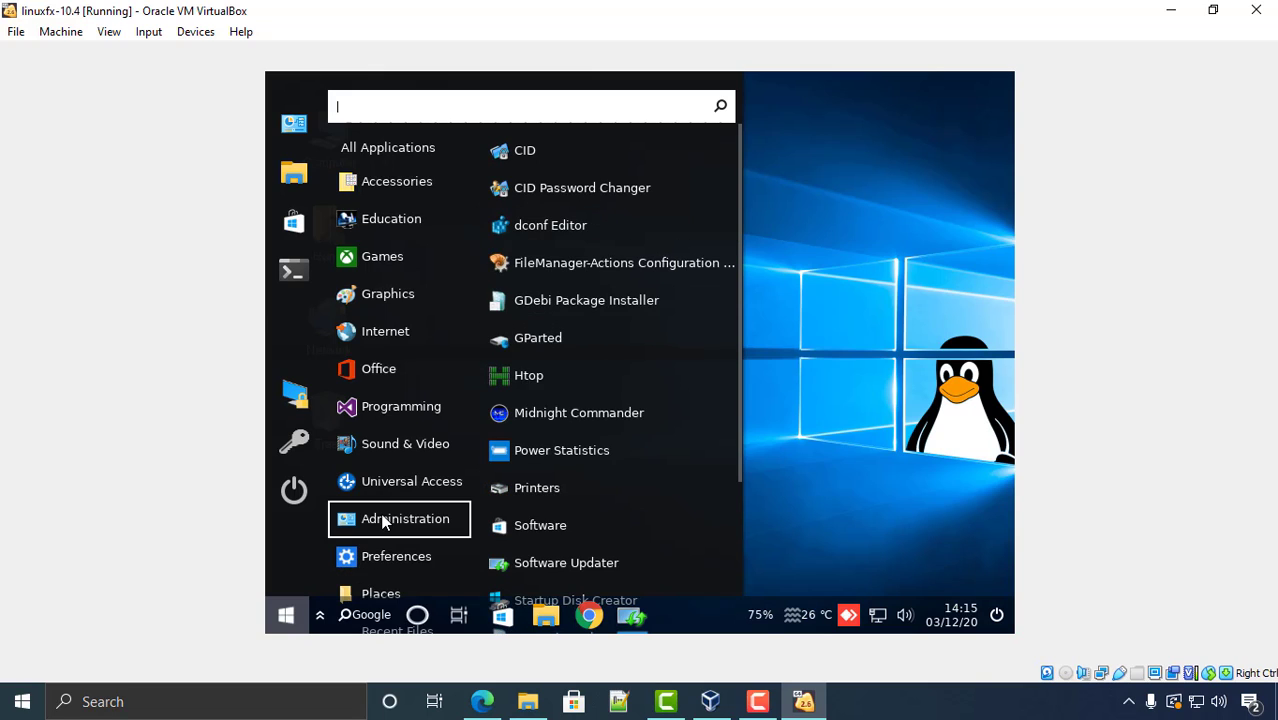
{"action": "left_click", "coordinate": [296, 128]}
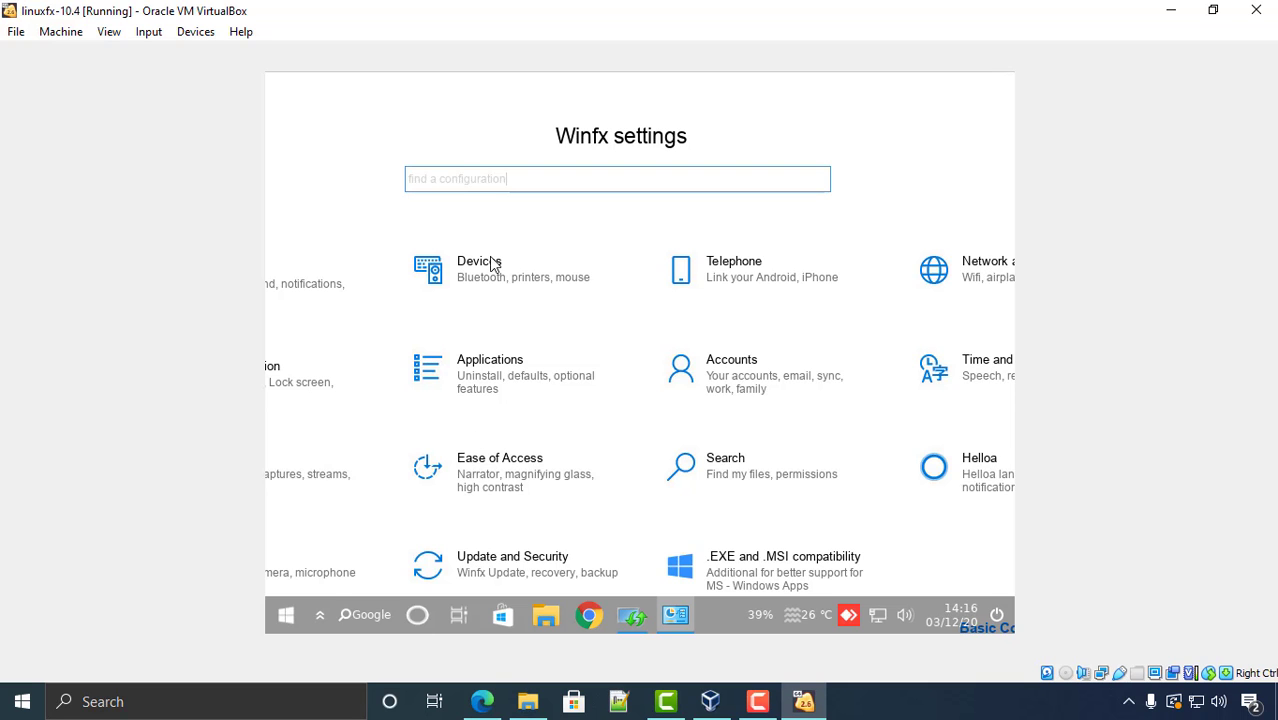
{"action": "left_click", "coordinate": [676, 613]}
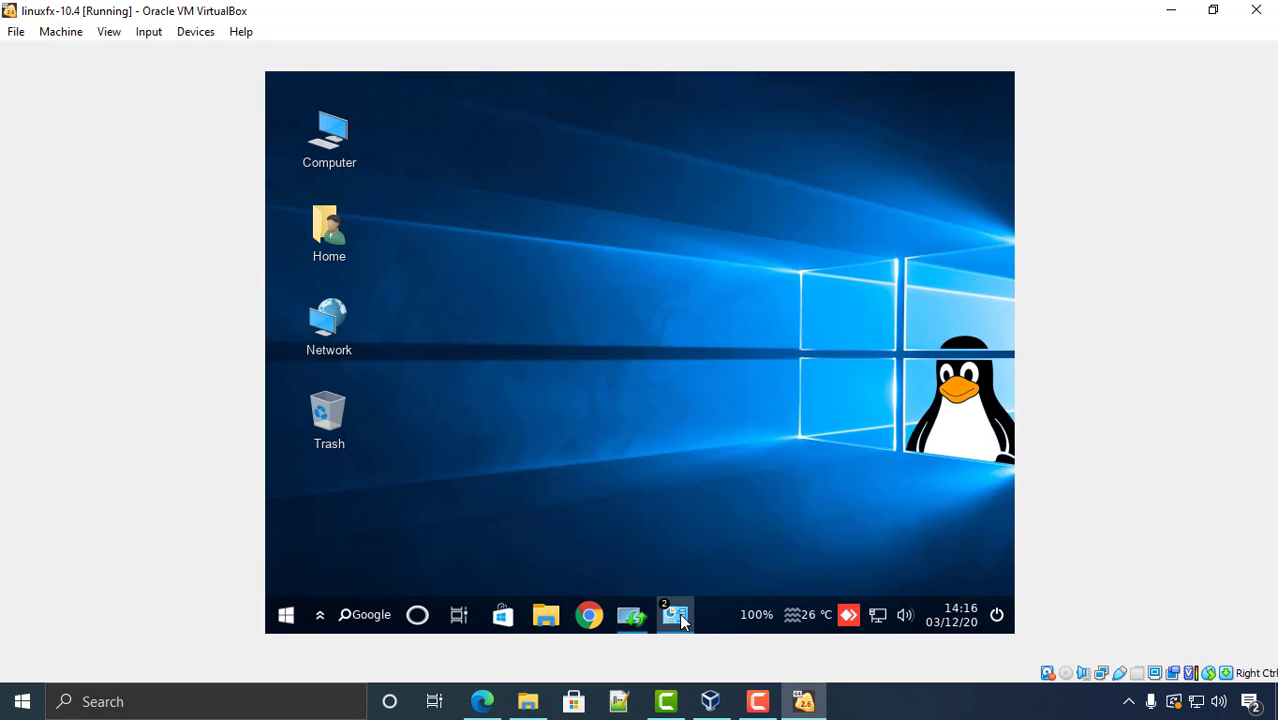